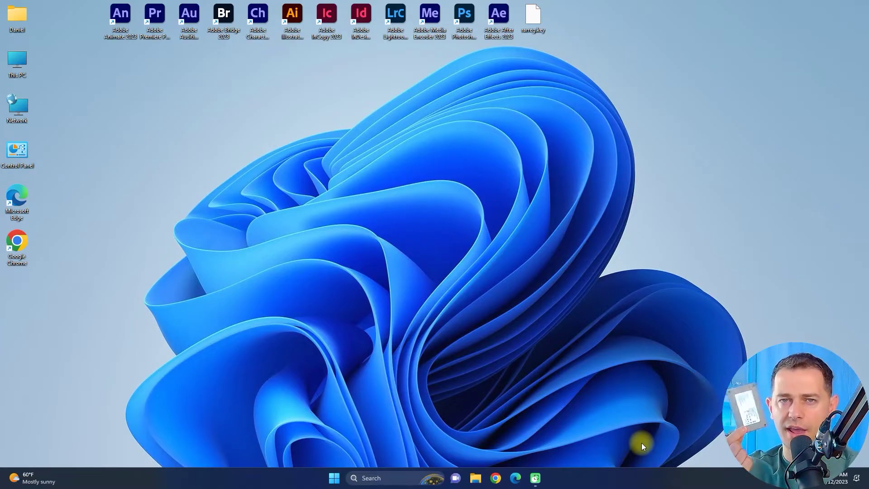
# Quick-format New Volume (D:) as NTFS with an allocation unit size of 4096 bytes, erasing all its data.
pyautogui.press('super+e')
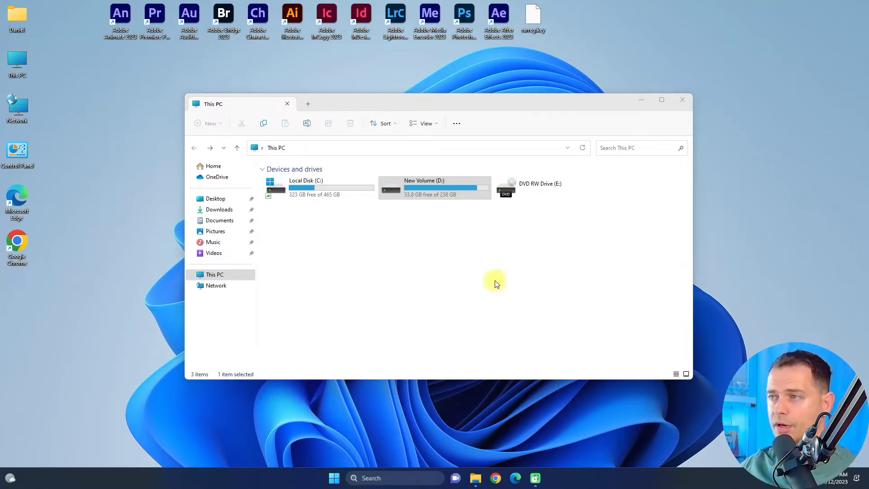
pyautogui.rightClick(420, 191)
pyautogui.click(467, 281)
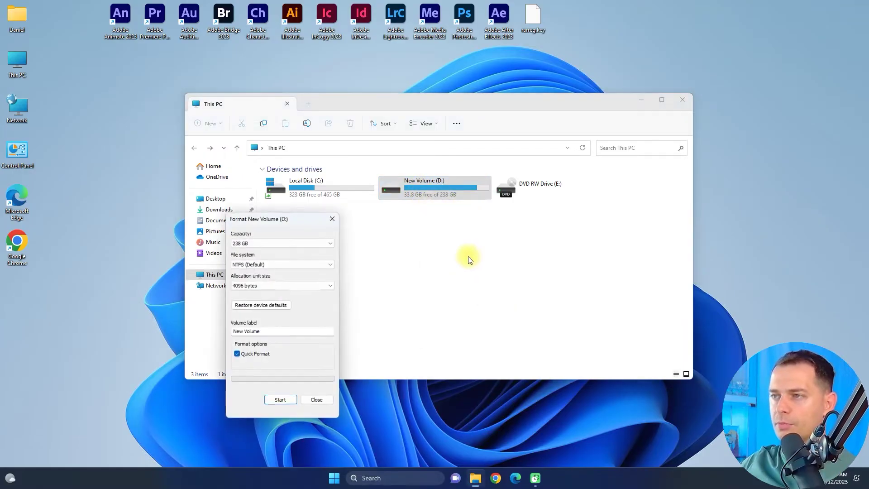
pyautogui.click(278, 403)
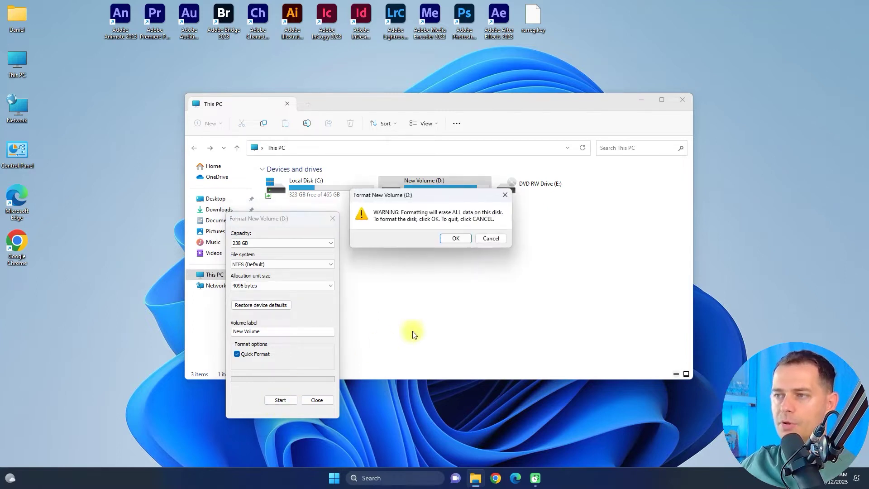
pyautogui.click(454, 236)
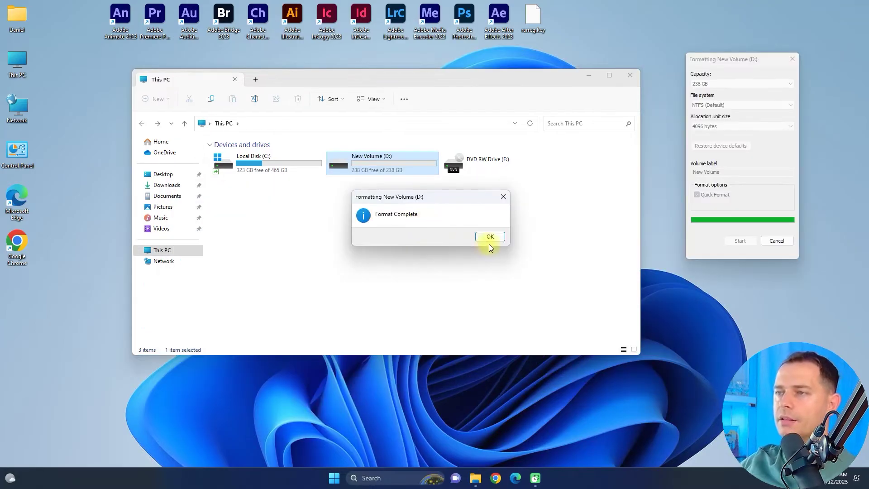
pyautogui.click(490, 236)
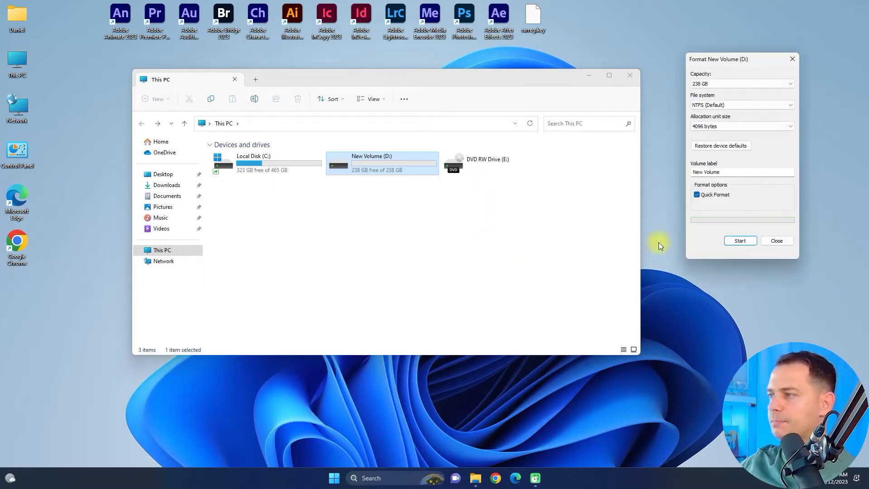
pyautogui.click(775, 240)
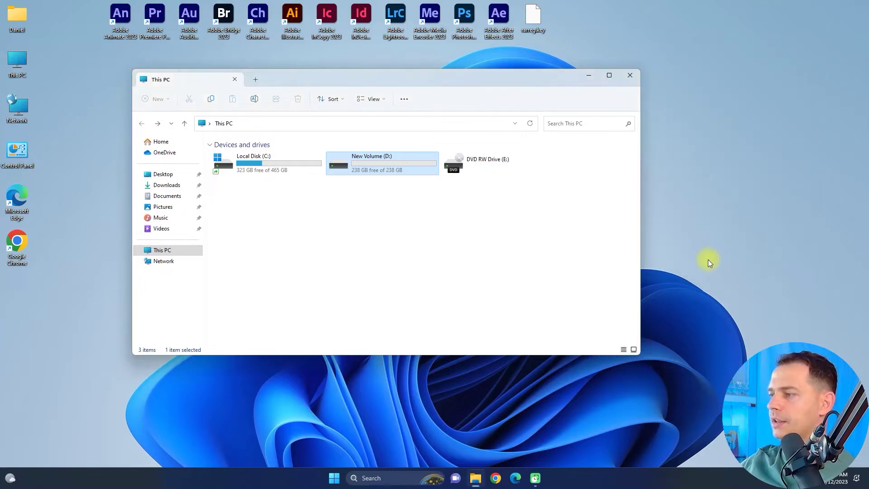
# Rename the D: drive as "Backup Drive".
pyautogui.rightClick(380, 159)
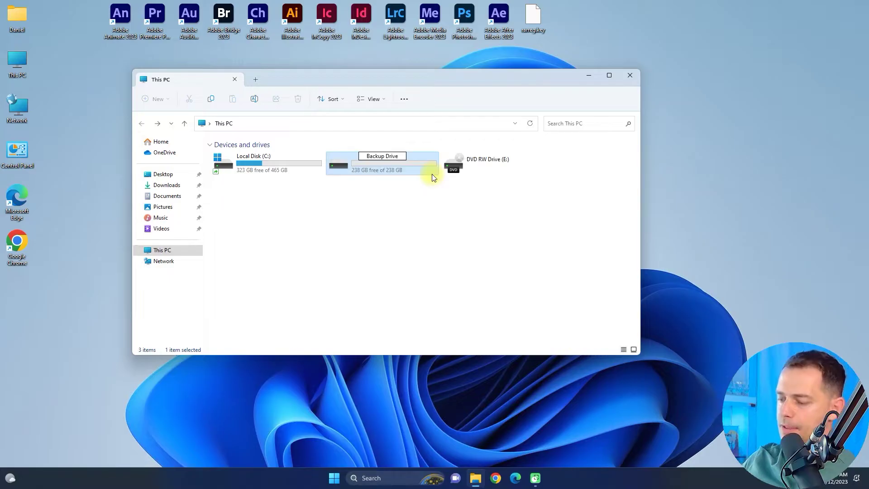
pyautogui.press('Return')
pyautogui.click(444, 246)
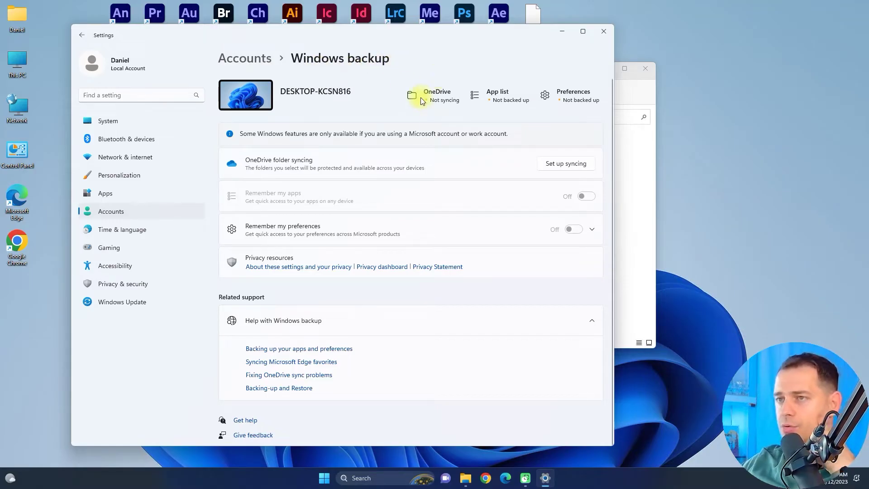
pyautogui.moveTo(317, 35); pyautogui.dragTo(301, 26)
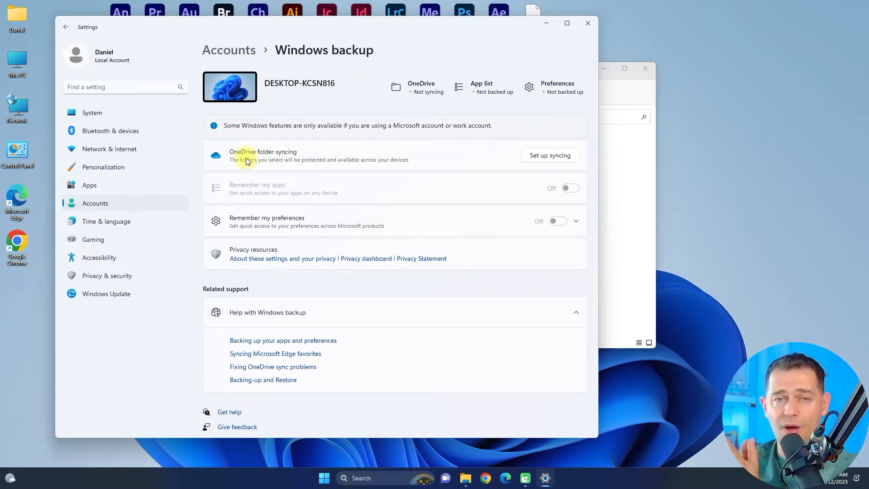
pyautogui.click(736, 130)
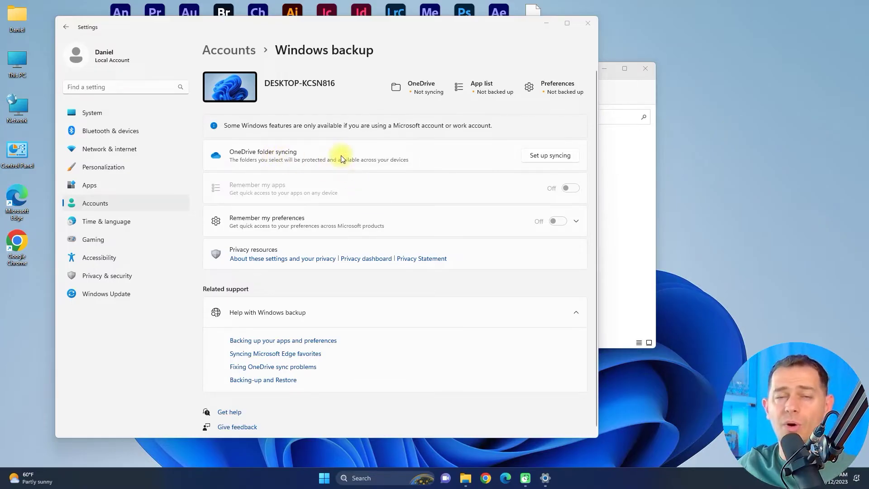
pyautogui.scroll(-1, 341, 158)
pyautogui.moveTo(243, 18); pyautogui.dragTo(288, 47)
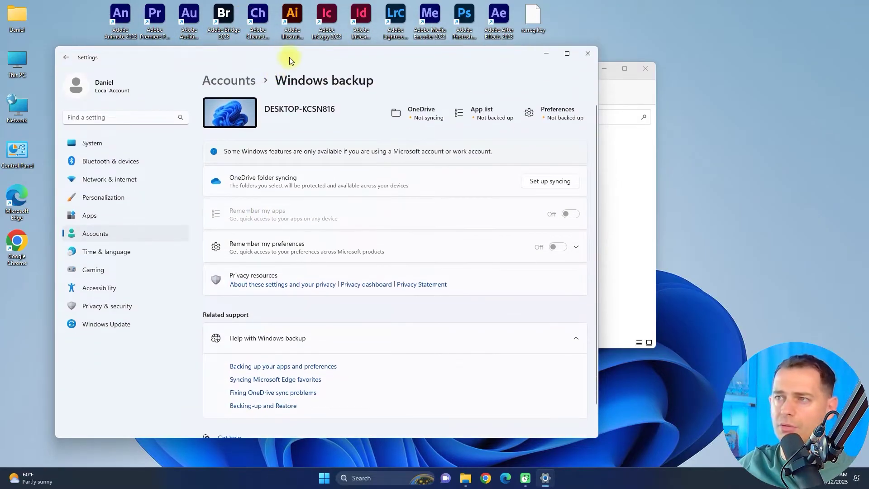
# Open Backup and Restore (Windows 7) in Control Panel, going through the File History page of System and Security.
pyautogui.click(335, 479)
pyautogui.write('con')
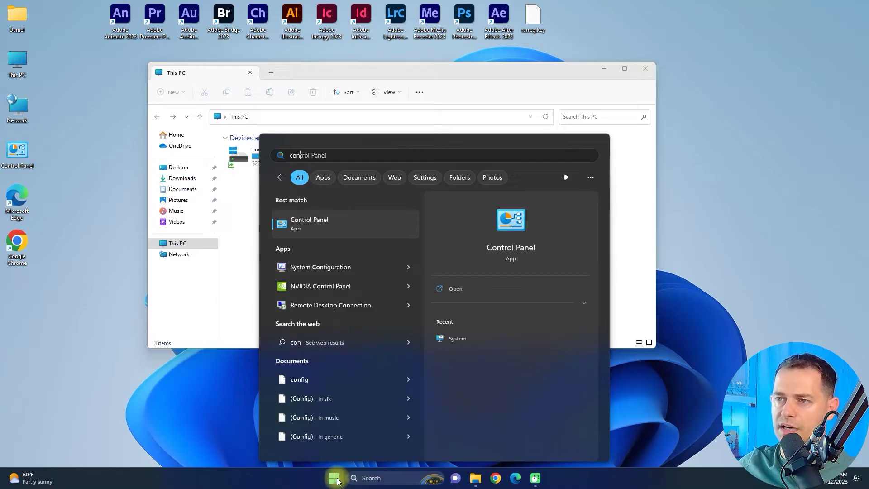
pyautogui.click(306, 221)
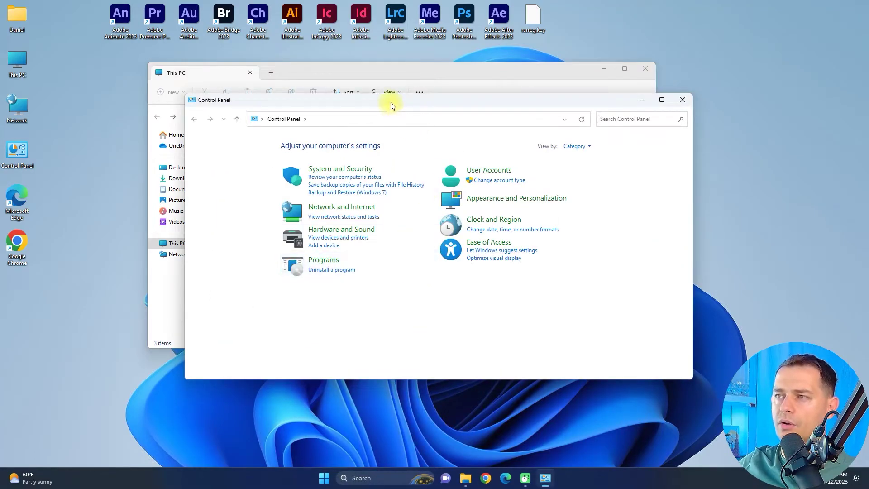
pyautogui.moveTo(392, 104); pyautogui.dragTo(305, 80)
pyautogui.click(262, 150)
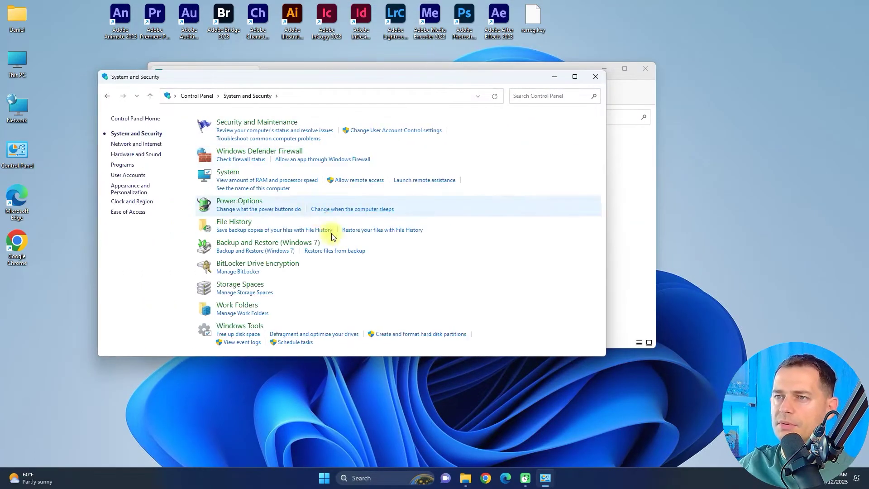
pyautogui.click(228, 224)
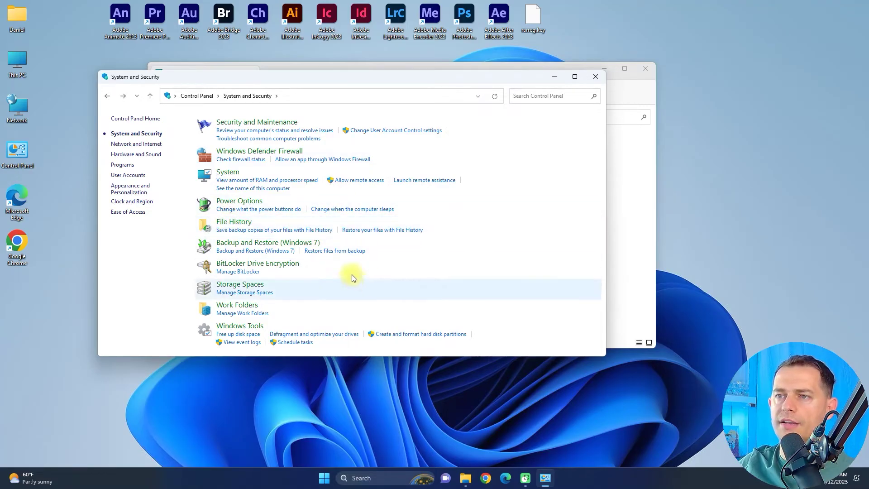
pyautogui.click(135, 344)
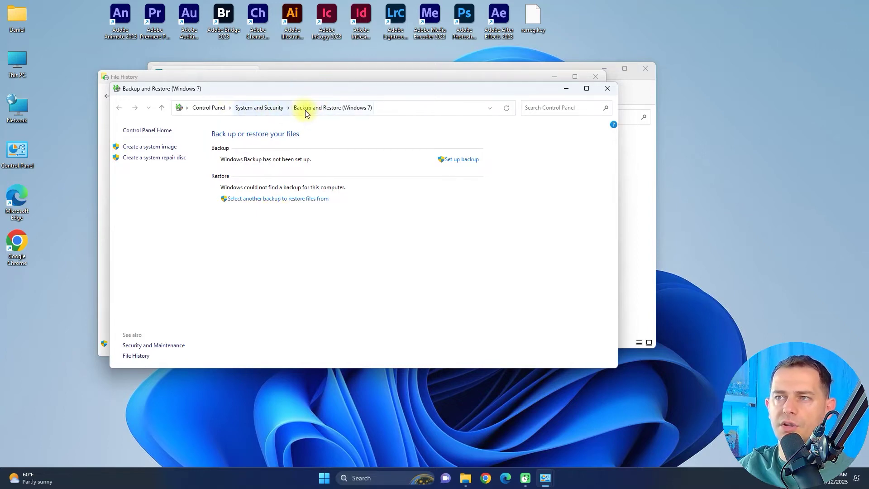
pyautogui.click(401, 109)
pyautogui.moveTo(369, 107); pyautogui.dragTo(317, 108)
pyautogui.click(317, 108)
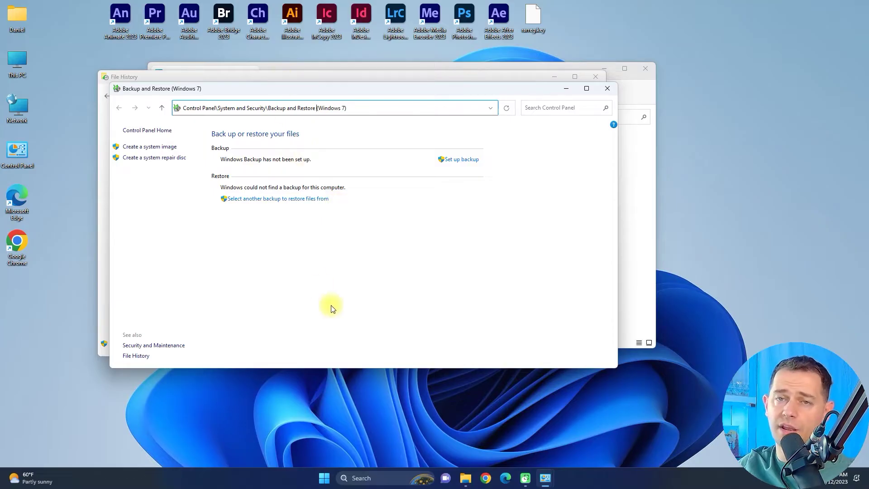
# Create a system image on the hard disk Backup Drive (D:) and start the backup.
pyautogui.click(157, 186)
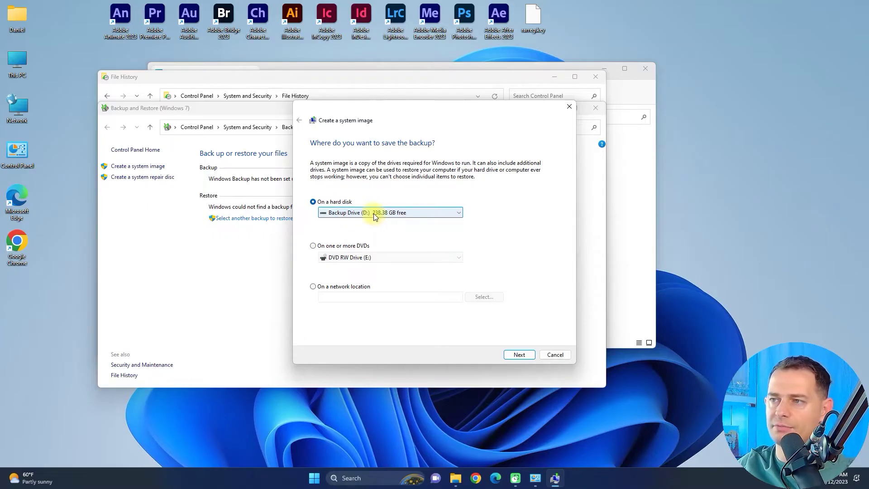
pyautogui.click(374, 215)
pyautogui.click(372, 223)
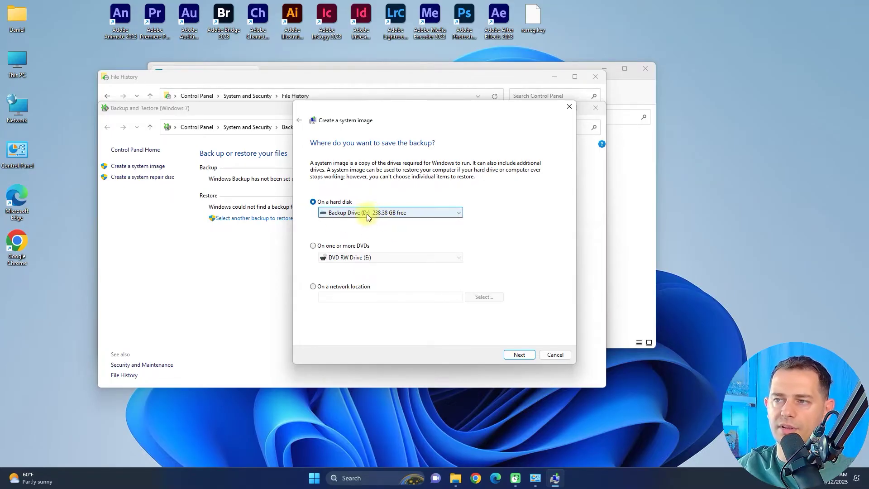
pyautogui.click(434, 65)
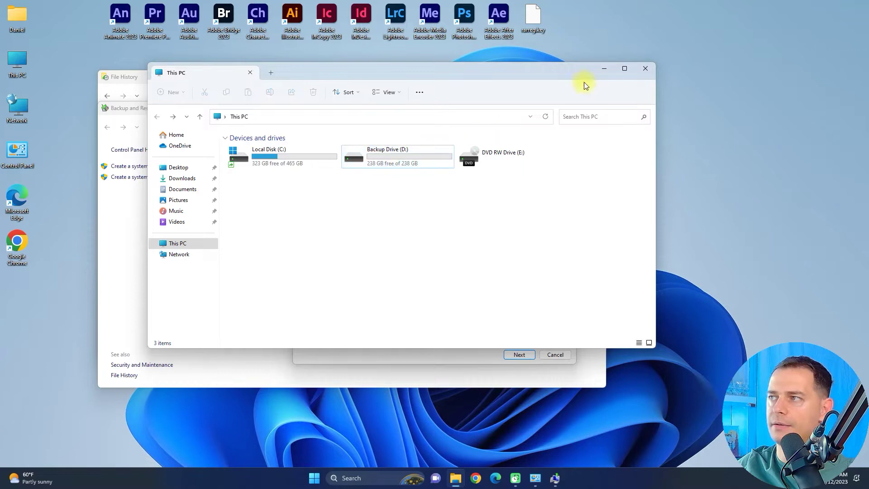
pyautogui.click(604, 70)
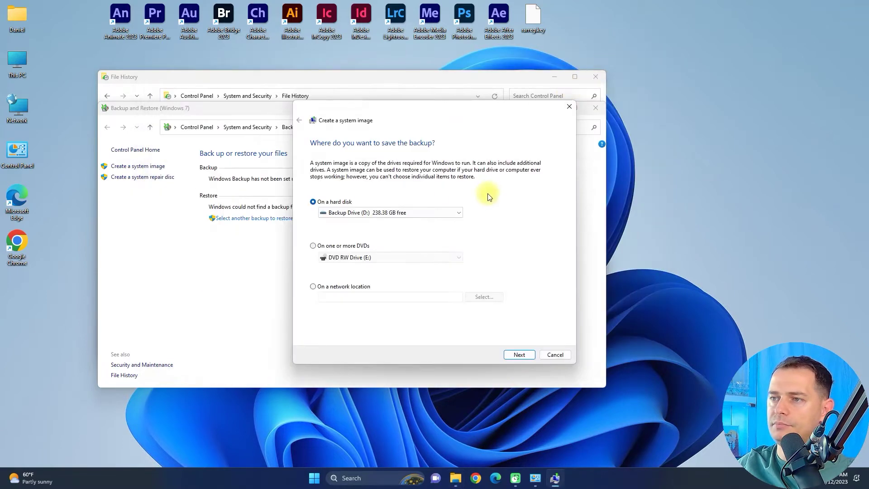
pyautogui.click(516, 355)
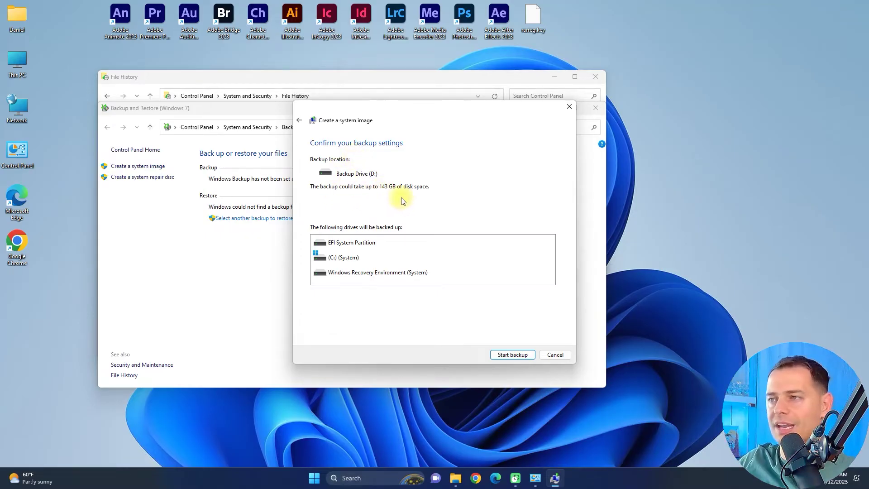
pyautogui.click(512, 355)
# Move the backup progress window clear of the others and close the File History and Backup and Restore windows.
pyautogui.moveTo(432, 181); pyautogui.dragTo(189, 72)
pyautogui.moveTo(368, 79); pyautogui.dragTo(482, 98)
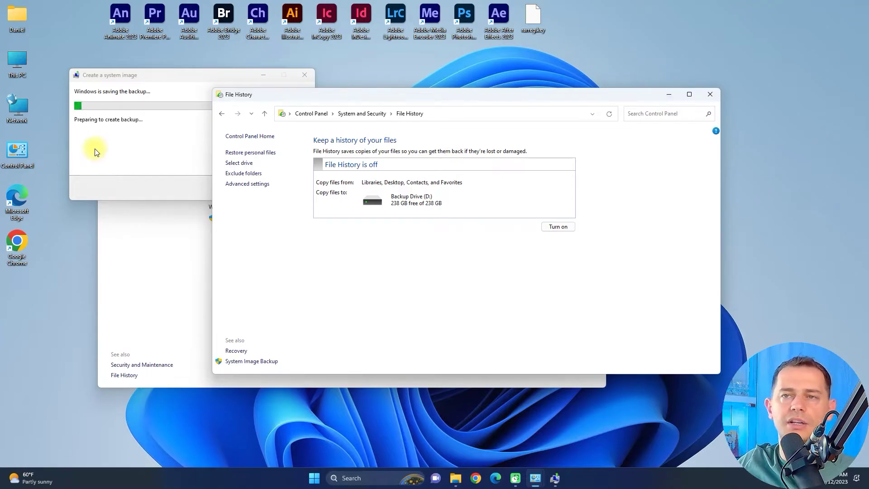
pyautogui.click(119, 149)
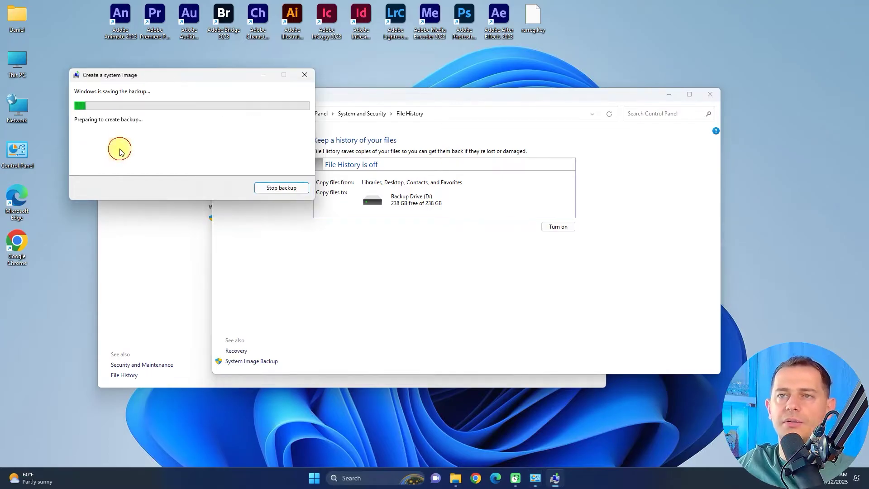
pyautogui.click(709, 95)
pyautogui.click(593, 108)
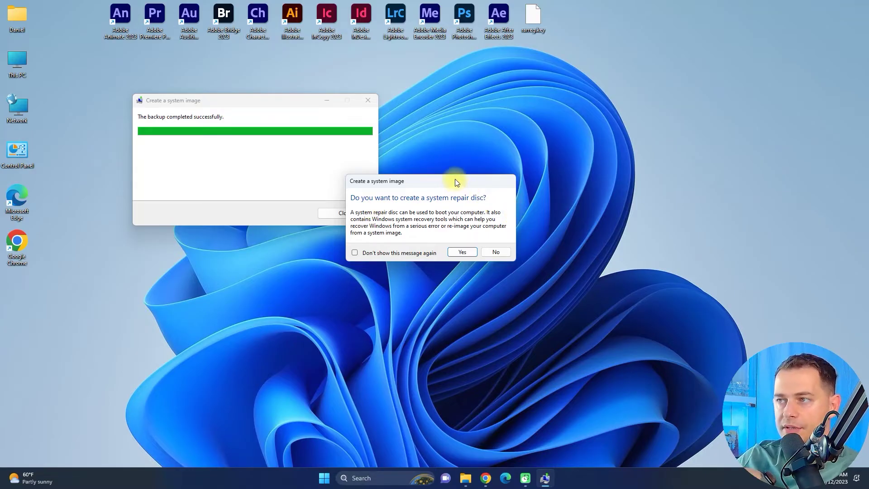
# Finish the system image wizard without creating a system repair disc, and display the drives in This PC.
pyautogui.moveTo(455, 182); pyautogui.dragTo(412, 179)
pyautogui.click(455, 252)
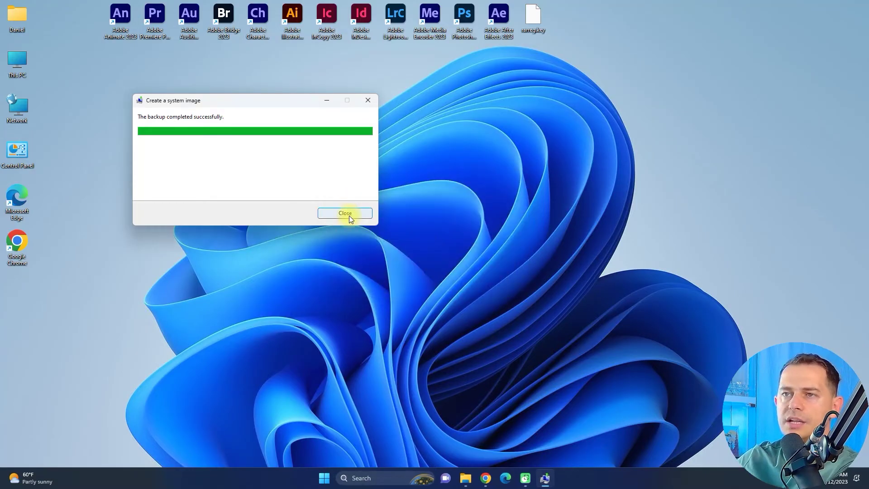
pyautogui.click(349, 216)
pyautogui.press('super+e')
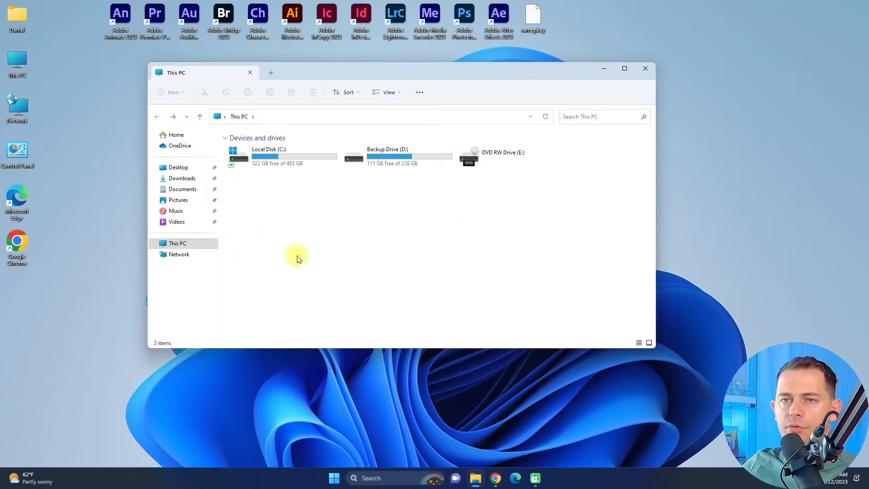
# Restart the computer into the Windows recovery environment.
pyautogui.click(335, 482)
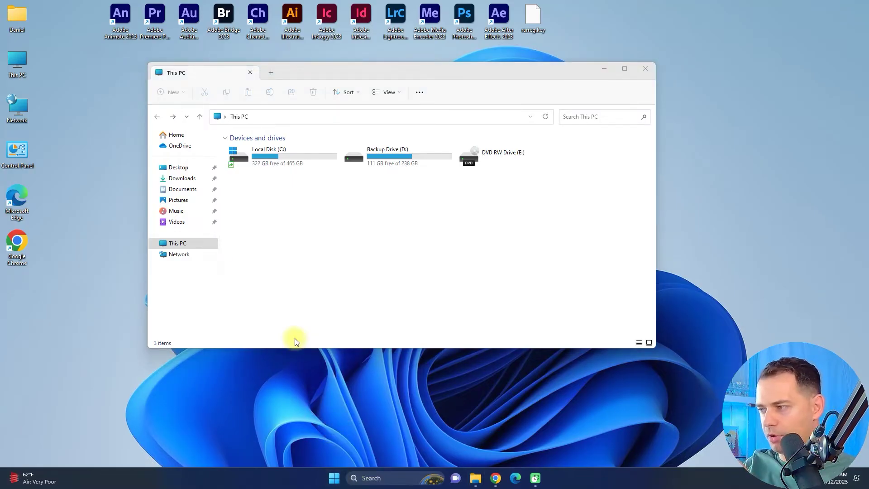
pyautogui.click(332, 478)
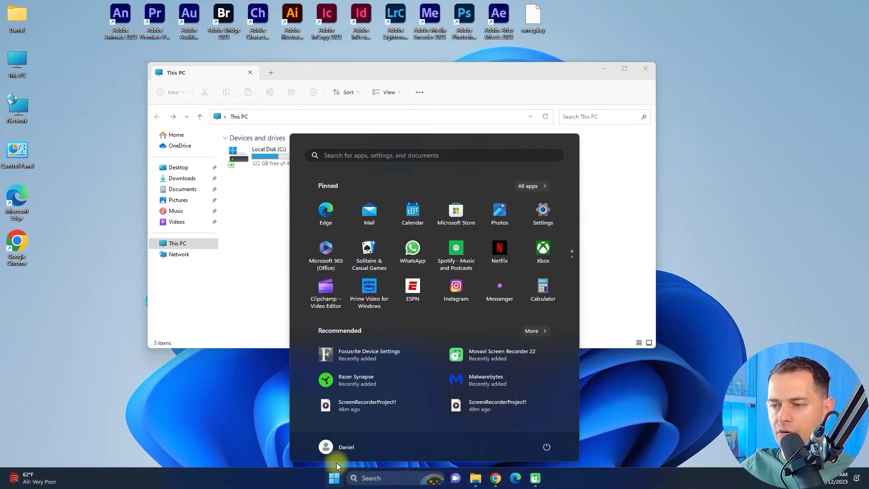
pyautogui.click(547, 448)
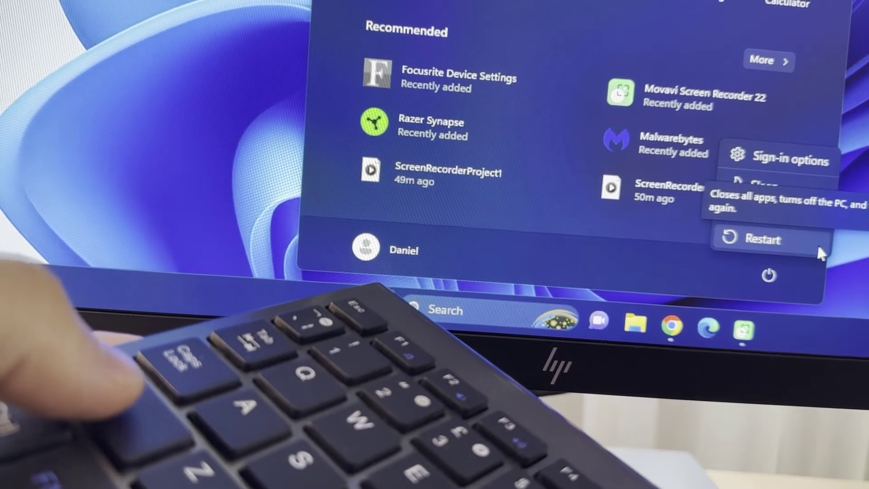
pyautogui.keyDown('shift'); pyautogui.click(794, 238); pyautogui.keyUp('shift')
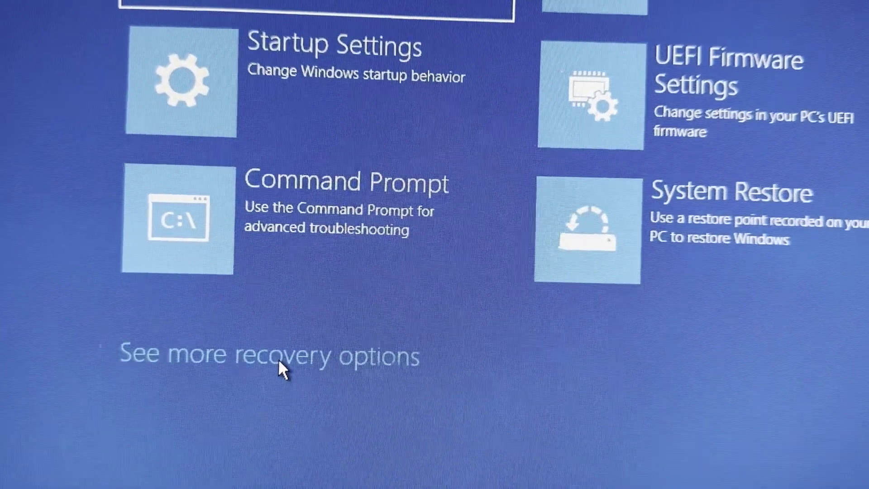
# Start System Image Recovery from the additional recovery options, using the latest available system image on Backup Drive.
pyautogui.click(299, 414)
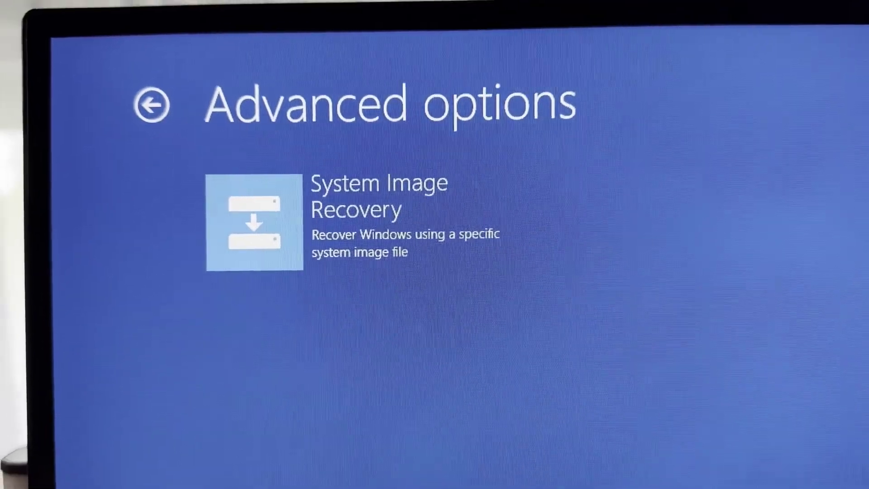
pyautogui.click(417, 207)
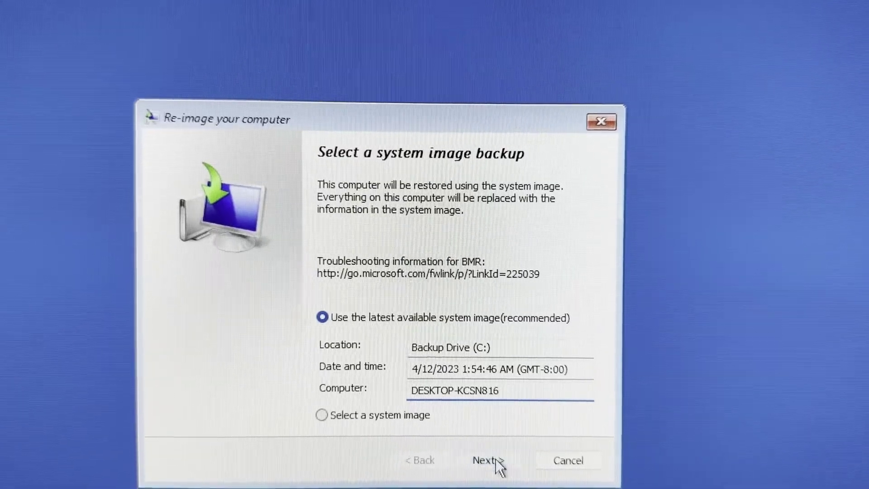
pyautogui.click(529, 387)
pyautogui.click(499, 461)
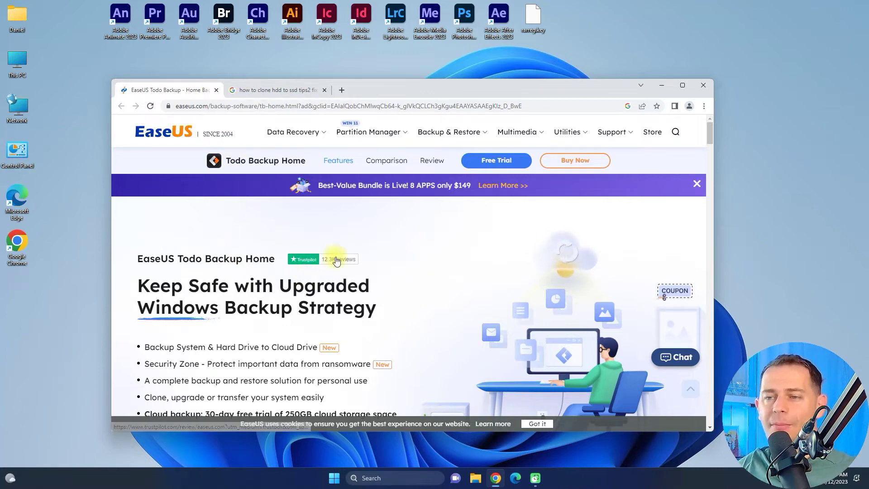
# Run the EaseUS Todo Backup Home trial installer with permission to change the device and start the installation.
pyautogui.click(253, 92)
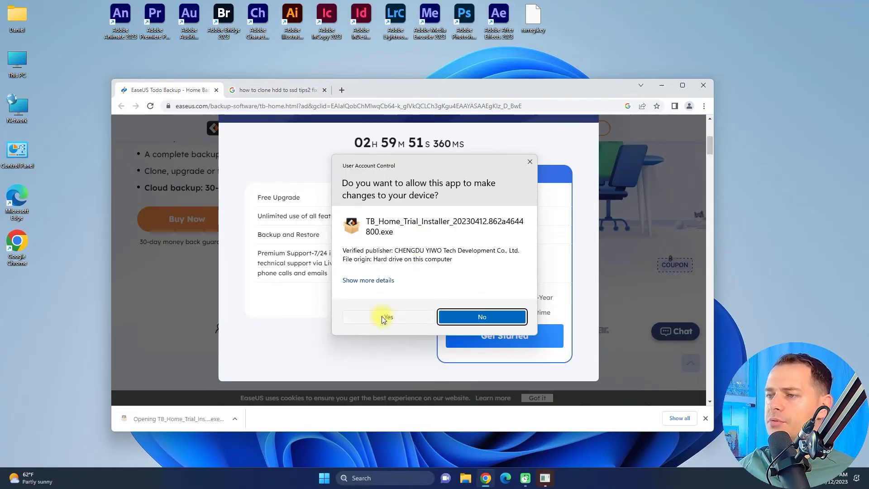
pyautogui.click(382, 316)
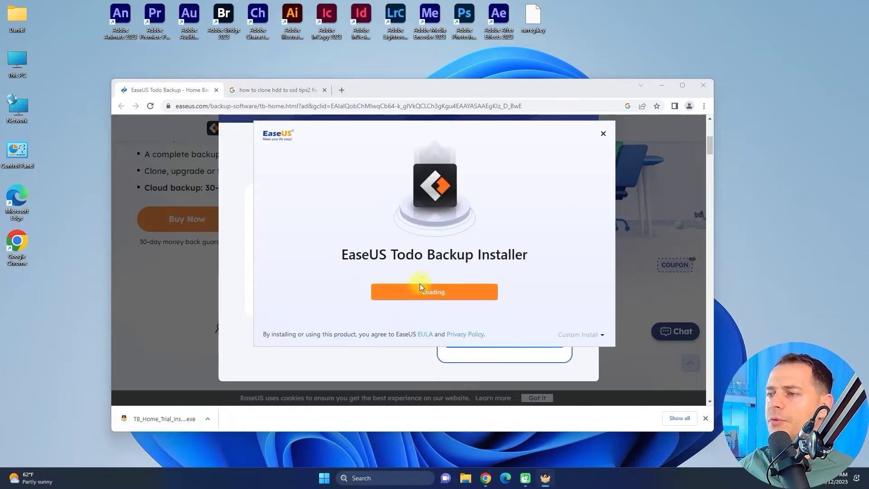
pyautogui.click(662, 85)
pyautogui.click(421, 292)
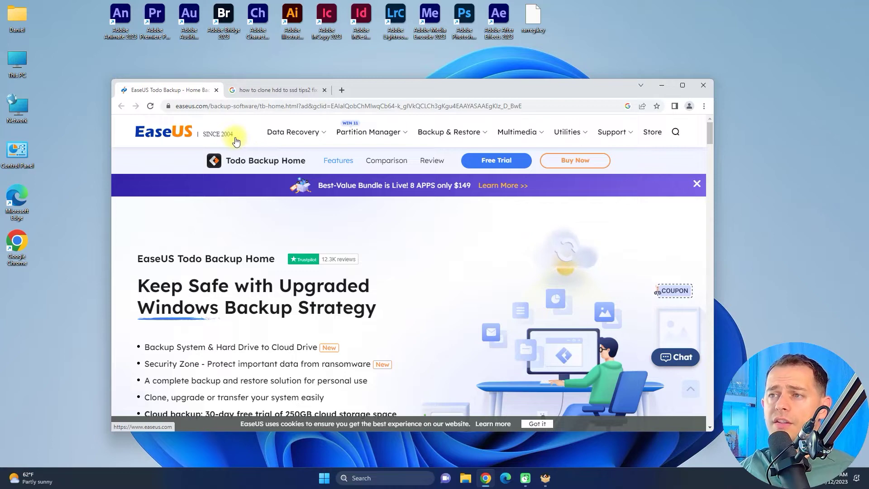
# Minimize the product web page and launch EaseUS Todo Backup from the completed installer.
pyautogui.scroll(-3, 452, 356)
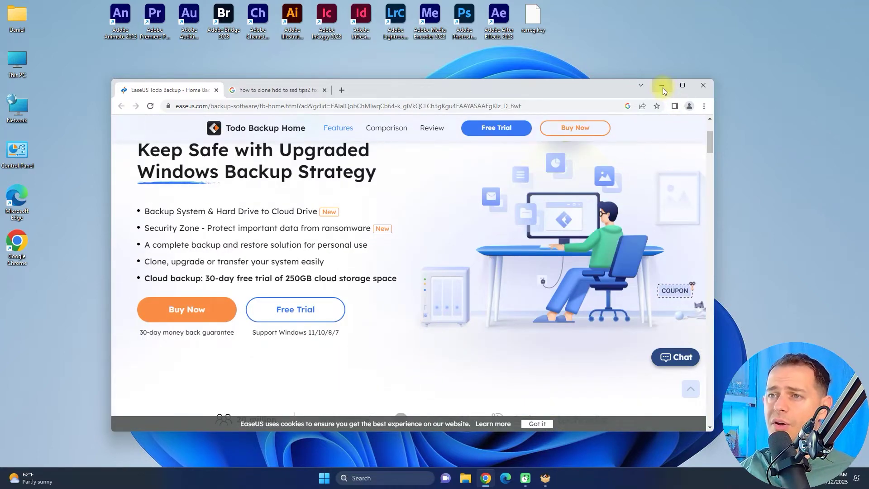
pyautogui.scroll(3, 303, 240)
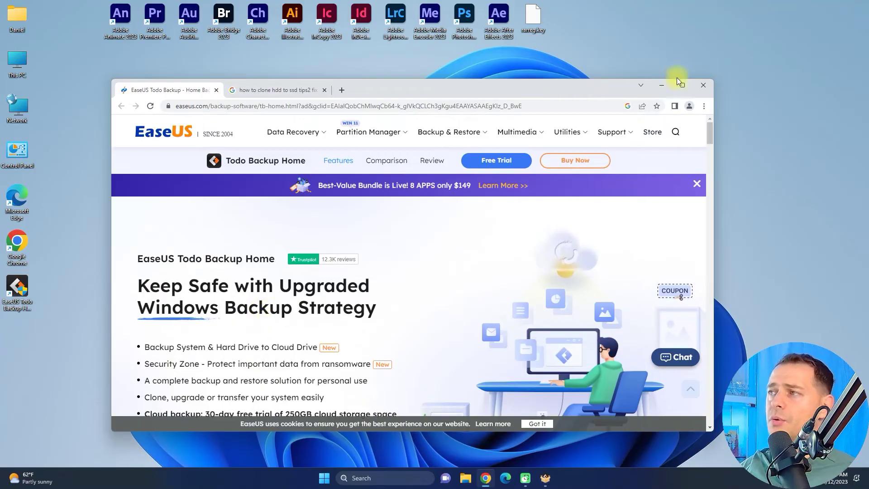
pyautogui.click(661, 85)
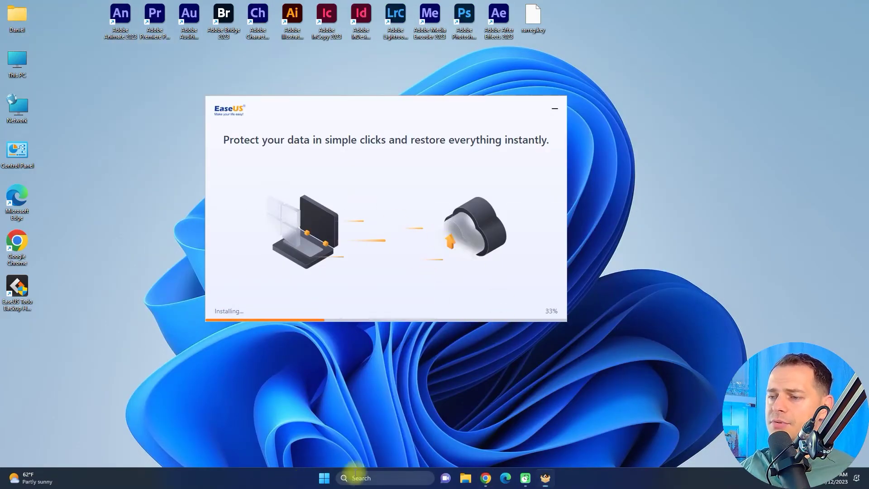
pyautogui.click(486, 478)
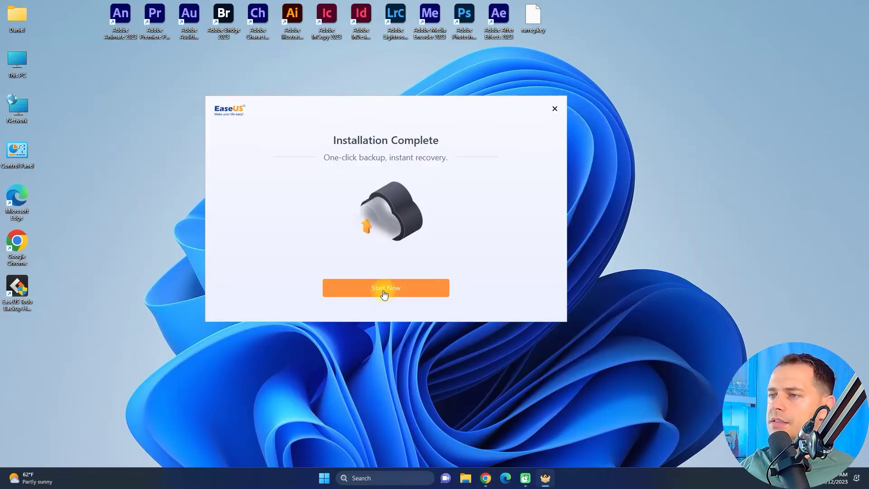
pyautogui.click(384, 288)
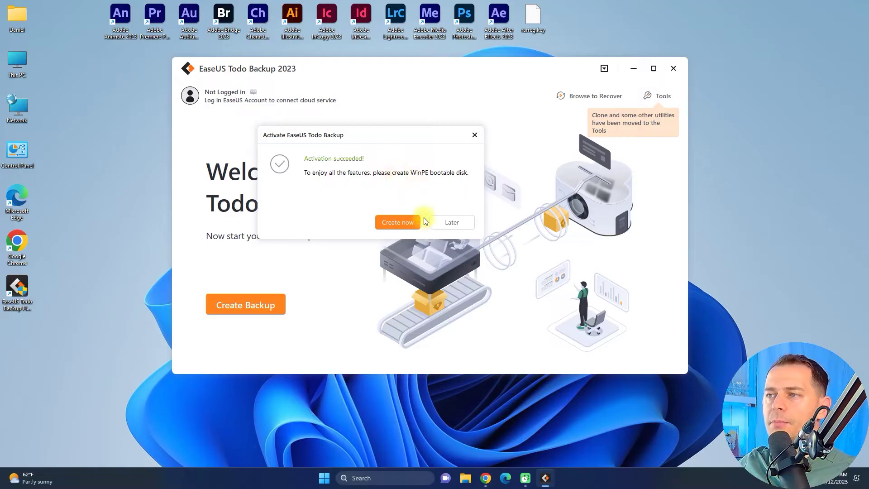
# Create a WinPE emergency disk as an ISO file named EmergencyDisk on the desktop.
pyautogui.click(393, 222)
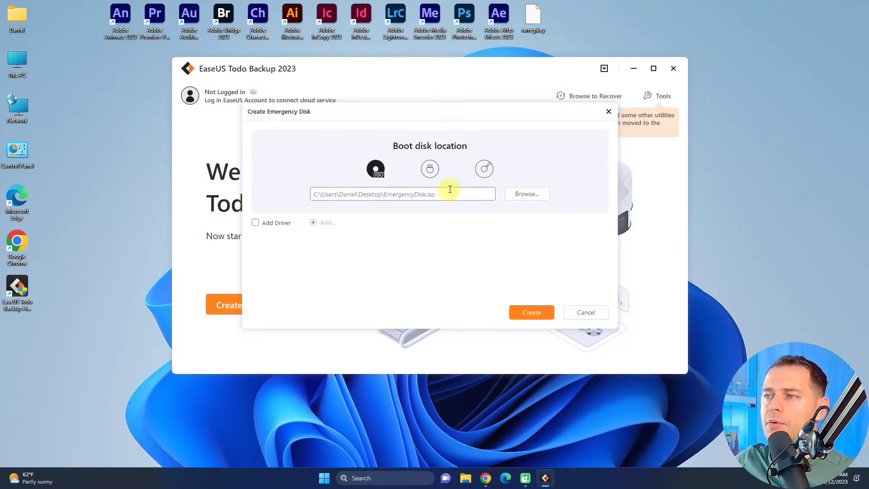
pyautogui.click(529, 194)
pyautogui.click(362, 168)
pyautogui.click(331, 168)
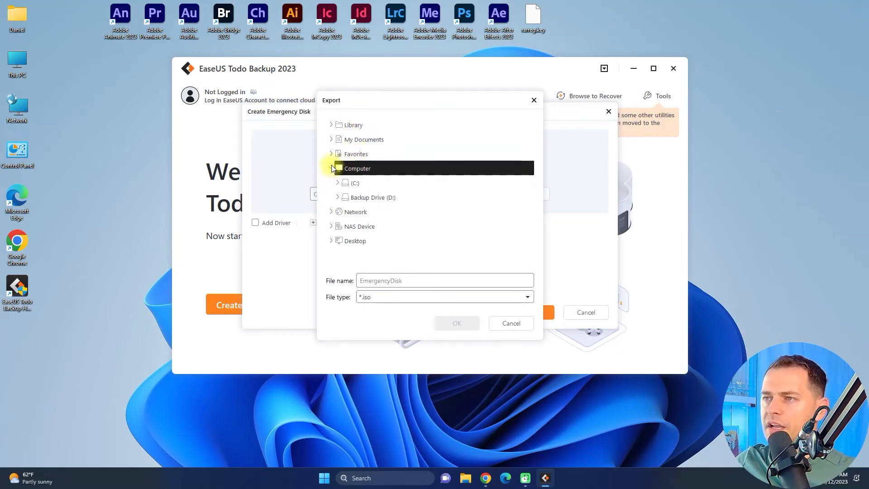
pyautogui.click(332, 166)
pyautogui.click(360, 140)
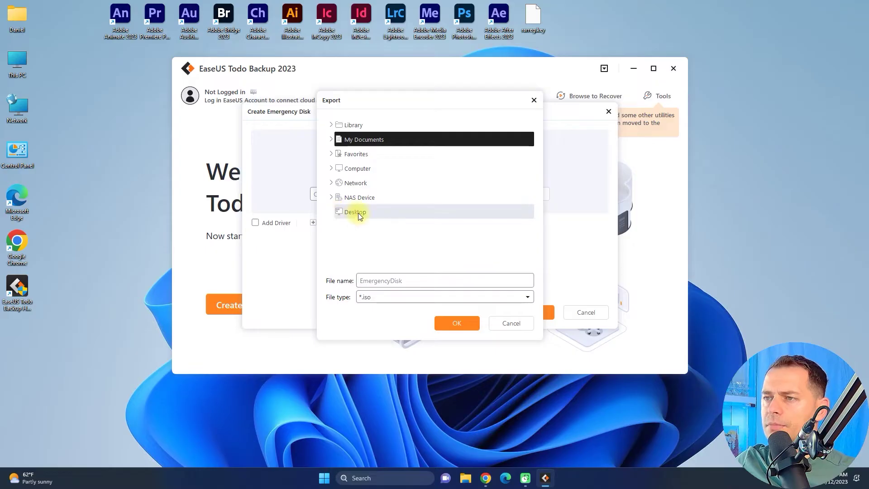
pyautogui.click(358, 213)
pyautogui.click(455, 325)
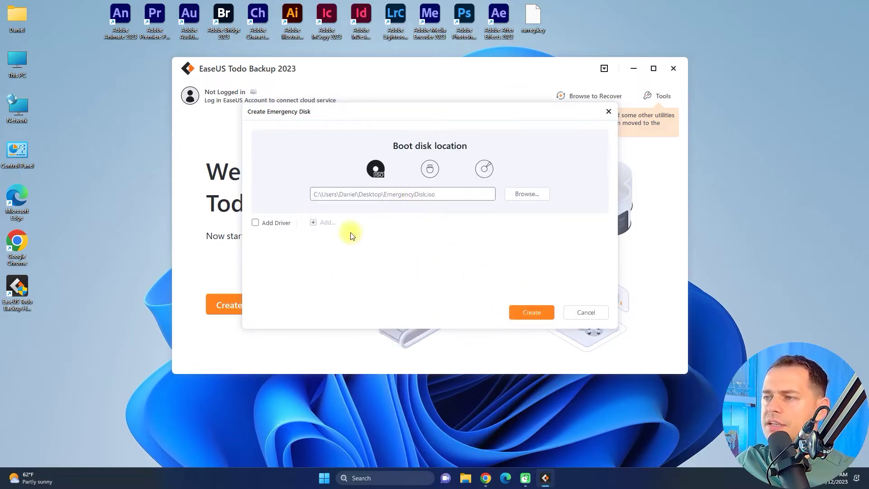
pyautogui.click(532, 313)
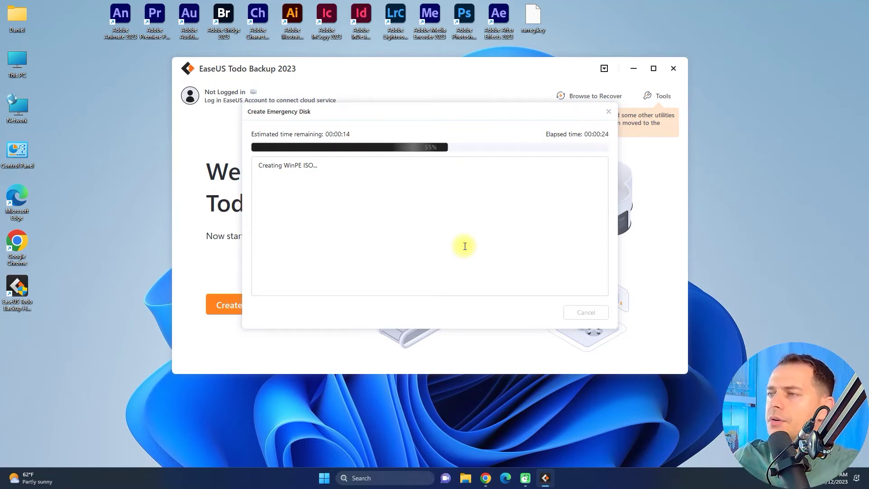
# Move the emergency disk progress window aside and finish the disk creation once the ISO is exported.
pyautogui.moveTo(407, 113); pyautogui.dragTo(190, 203)
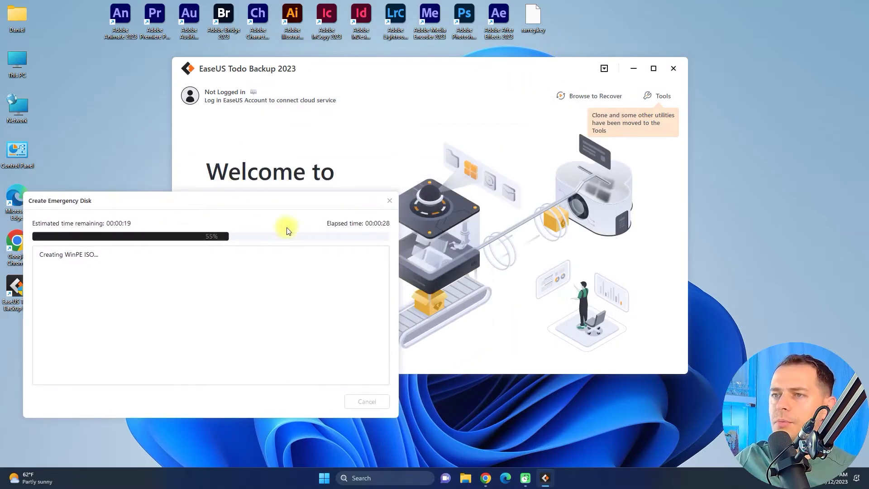
pyautogui.moveTo(252, 204); pyautogui.dragTo(311, 153)
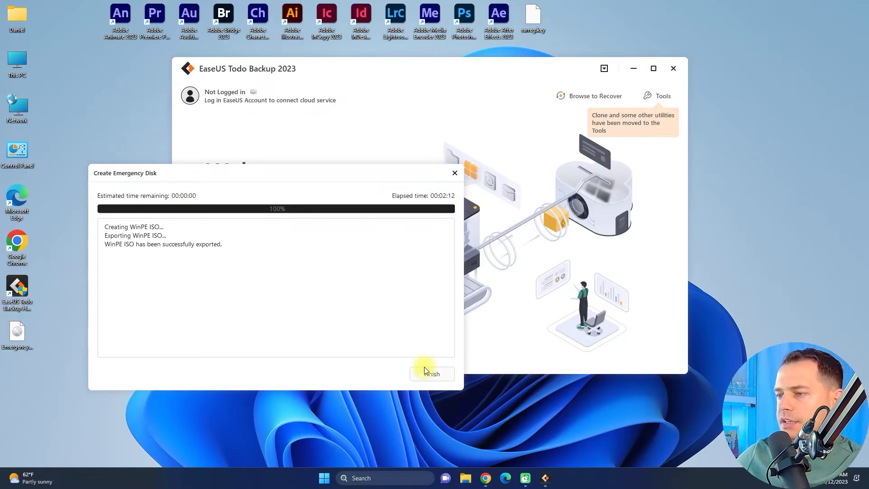
pyautogui.click(430, 374)
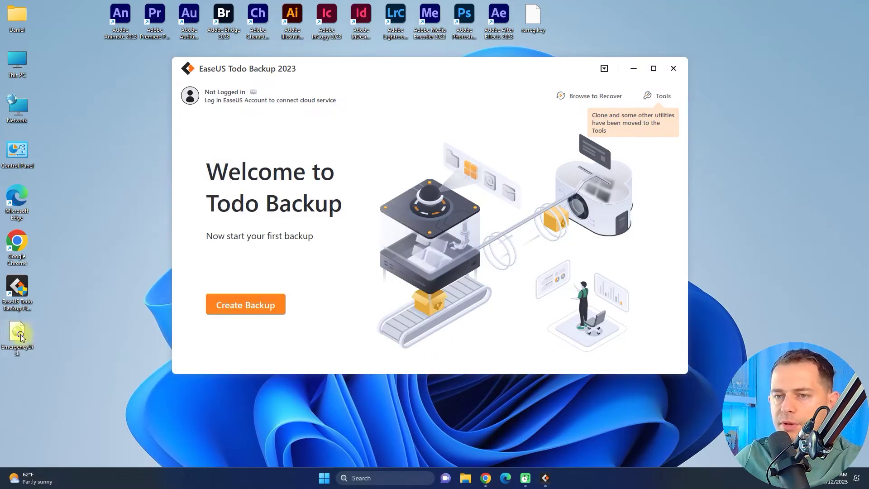
# Check the file size of the EmergencyDisk ISO in its properties.
pyautogui.rightClick(21, 334)
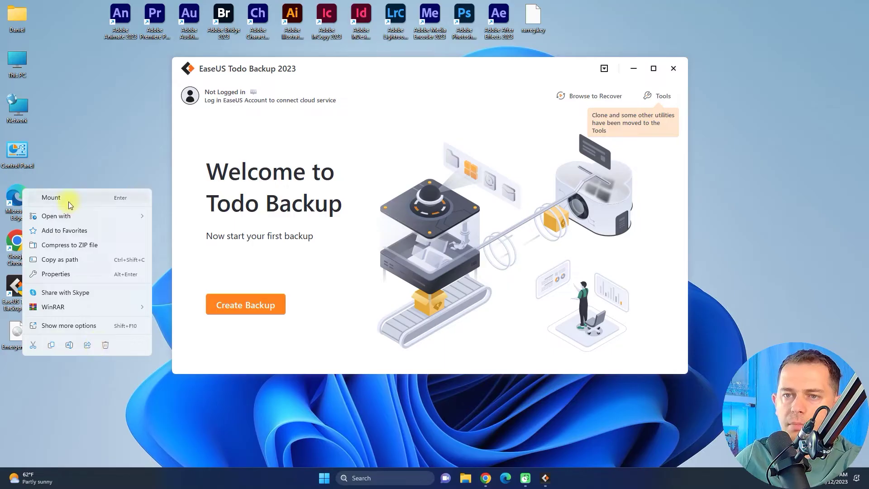
pyautogui.click(70, 274)
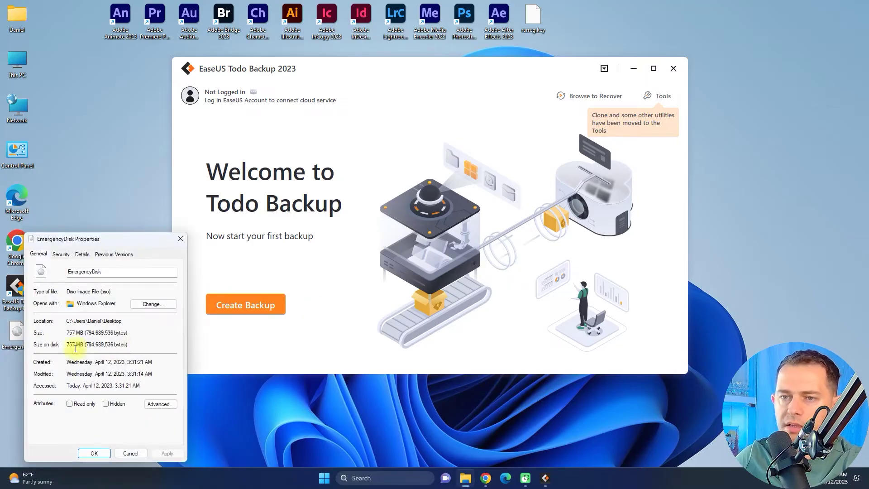
pyautogui.click(180, 238)
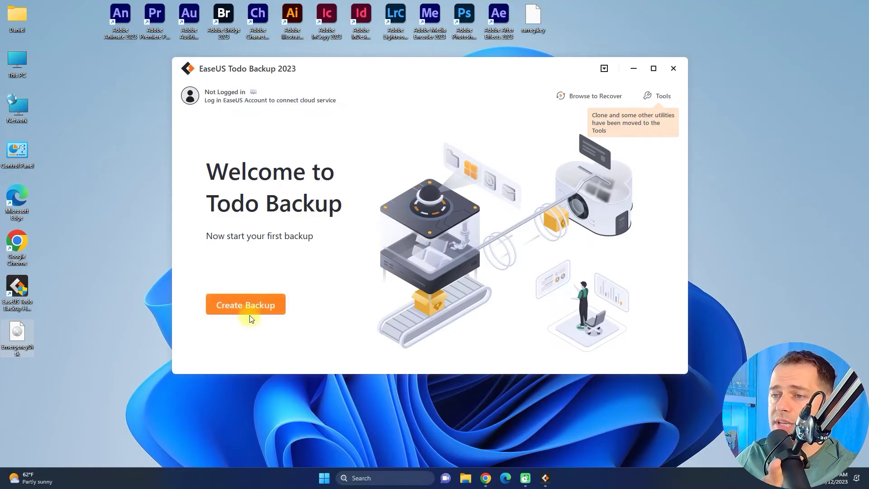
# Start creating a new backup, and review the source disks offered by the Clone tool before closing it.
pyautogui.click(231, 308)
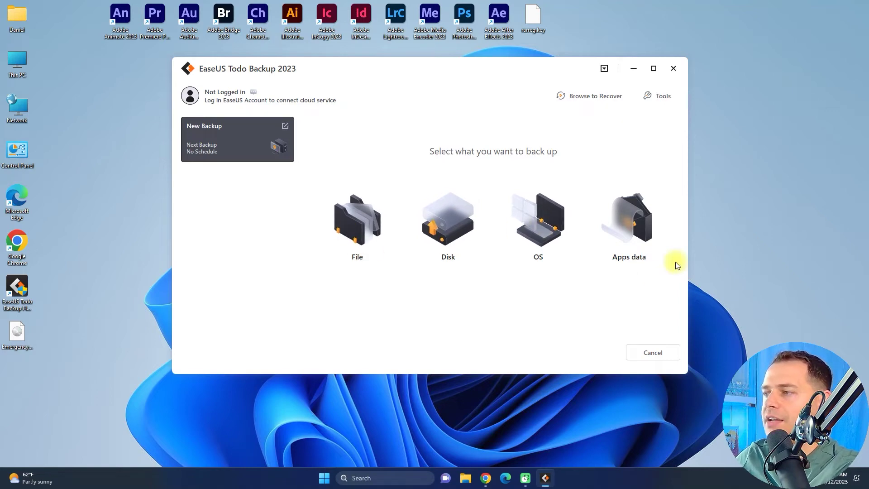
pyautogui.click(662, 99)
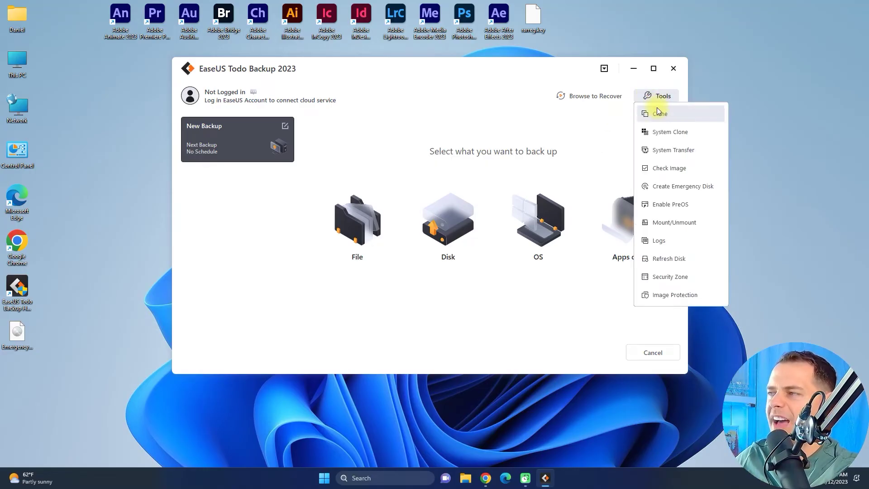
pyautogui.click(668, 118)
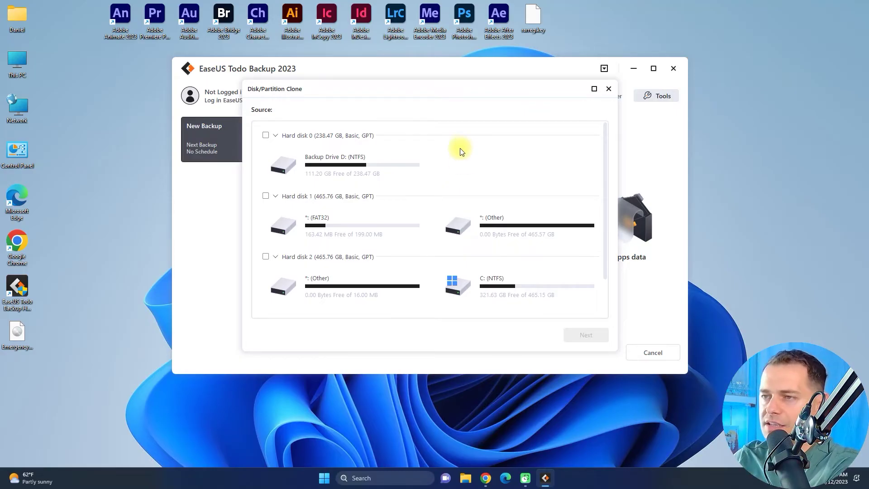
pyautogui.moveTo(535, 92); pyautogui.dragTo(488, 93)
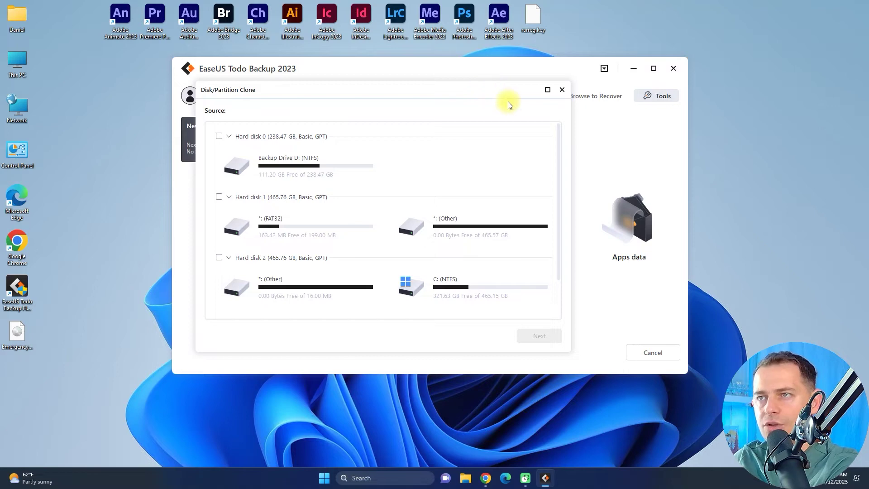
pyautogui.moveTo(559, 145); pyautogui.dragTo(555, 111)
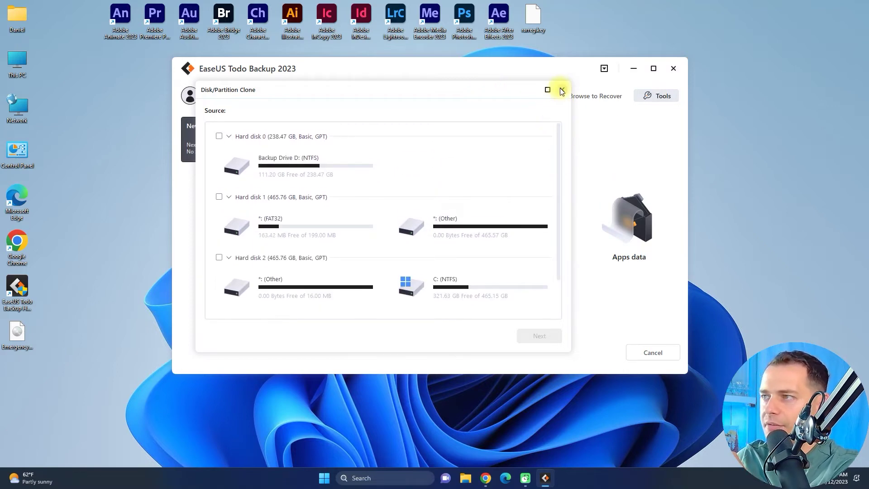
pyautogui.click(561, 90)
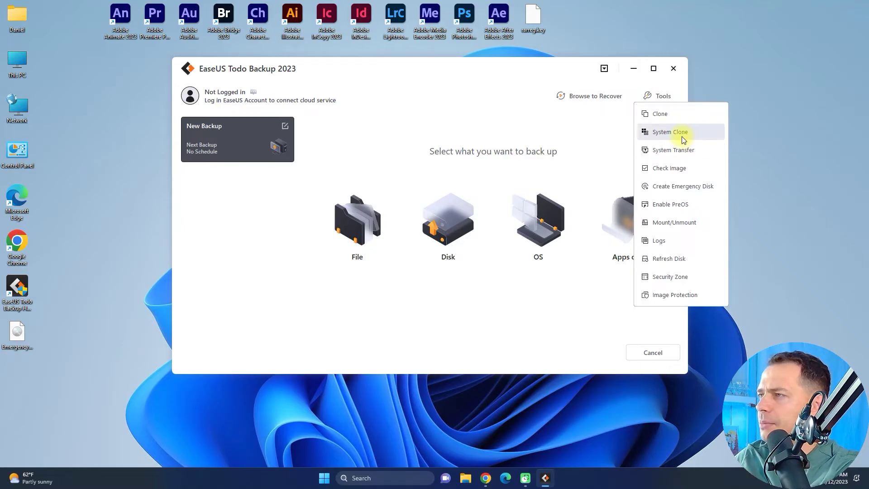
# Examine the target disks in System Clone and the destination choices in System Transfer, closing both without starting them.
pyautogui.click(682, 137)
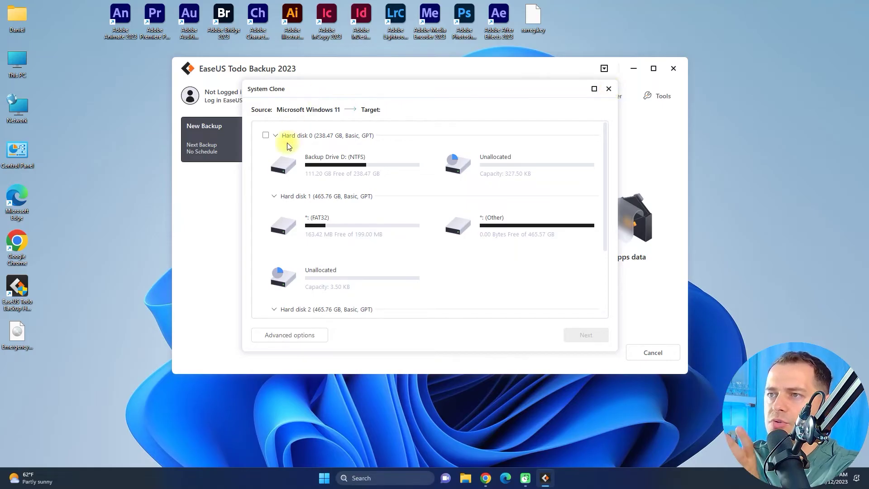
pyautogui.click(608, 88)
pyautogui.click(647, 96)
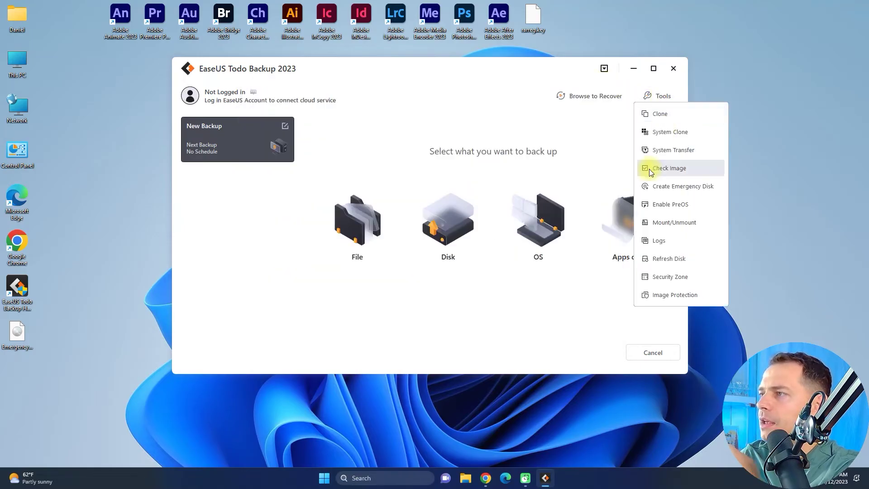
pyautogui.click(695, 151)
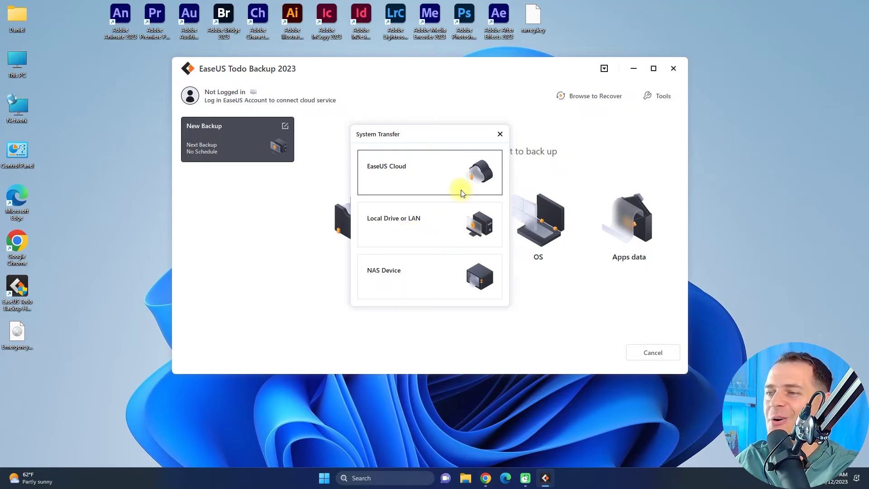
pyautogui.click(499, 134)
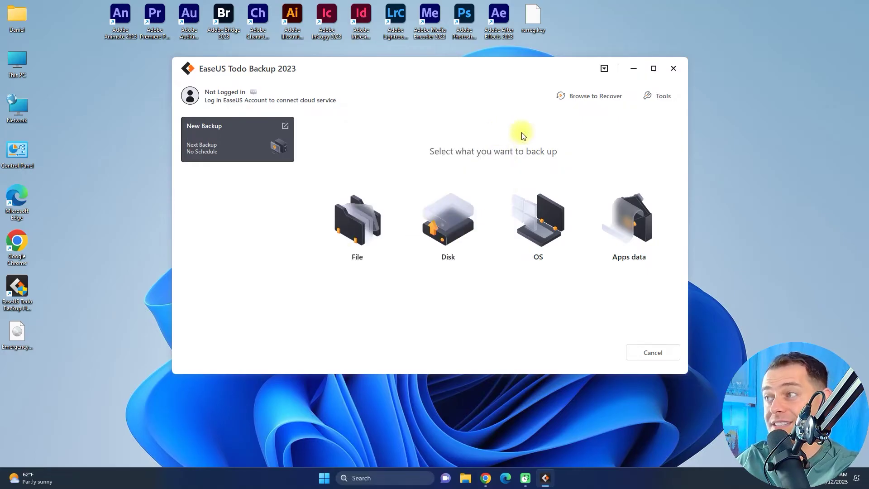
pyautogui.click(666, 96)
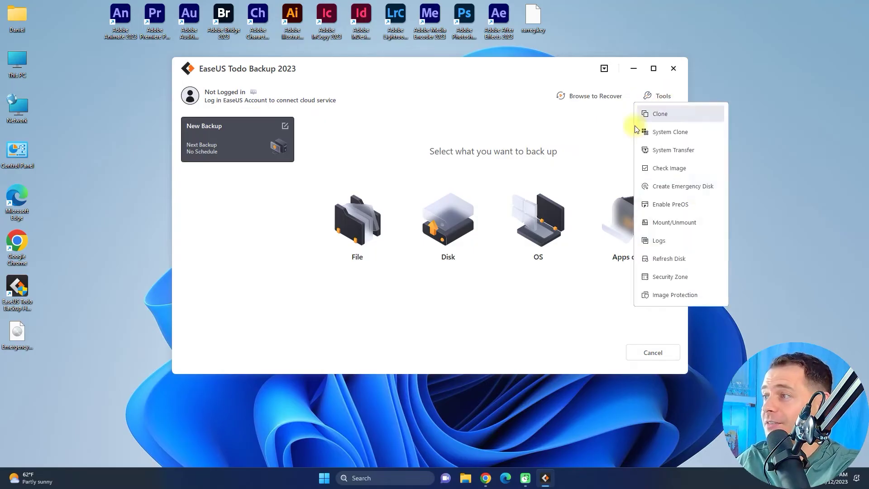
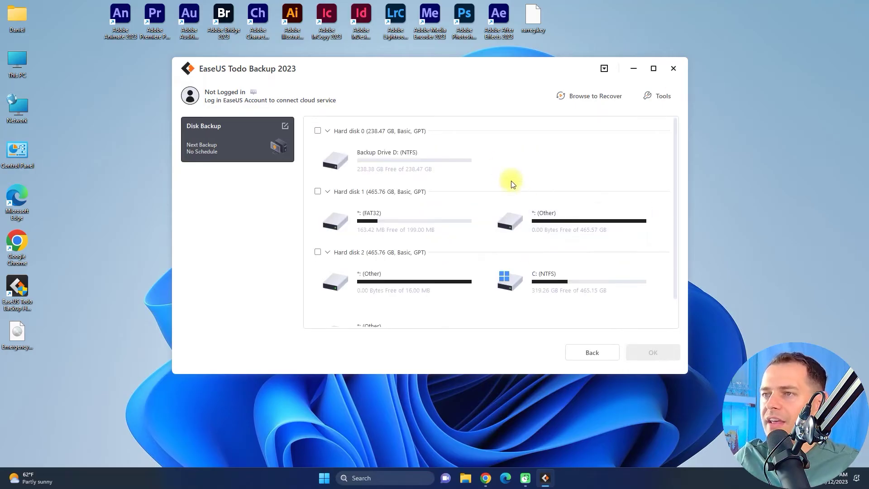
# Select Hard disk 2 with all its partitions, including the Windows C: volume, as the disk backup source.
pyautogui.scroll(-1, 504, 186)
pyautogui.scroll(1, 503, 186)
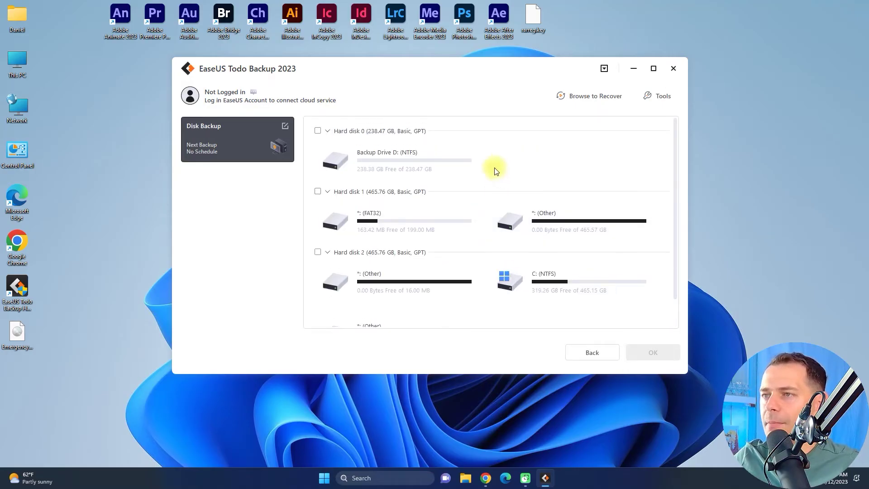
pyautogui.click(422, 282)
pyautogui.scroll(-1, 423, 281)
pyautogui.scroll(1, 498, 290)
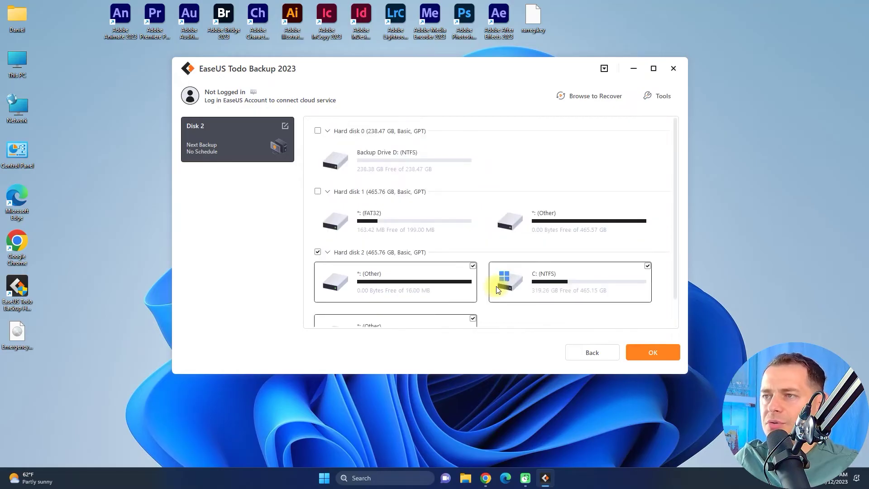
pyautogui.scroll(-1, 498, 290)
pyautogui.click(652, 353)
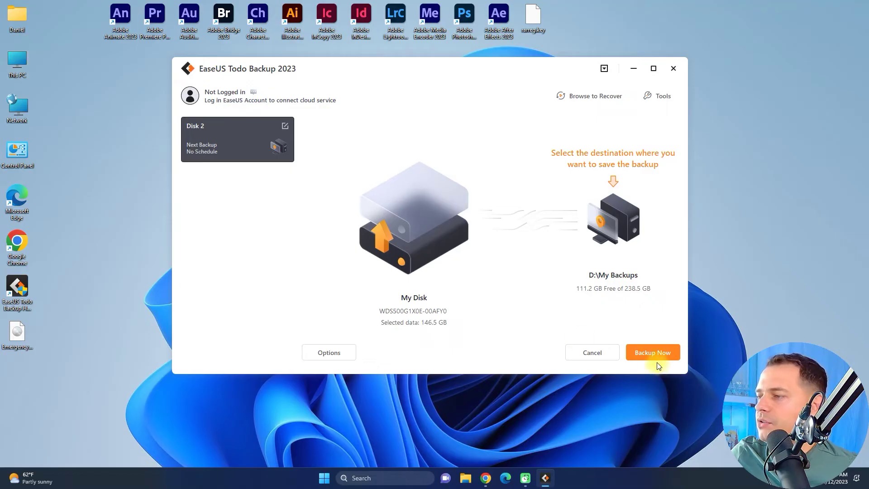
# Open the disk backup's options and review the available priority and compression levels.
pyautogui.click(322, 357)
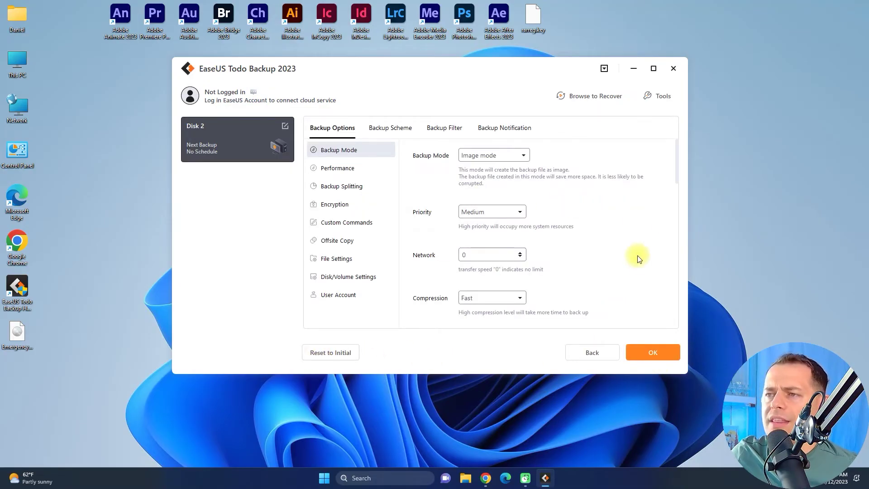
pyautogui.click(354, 168)
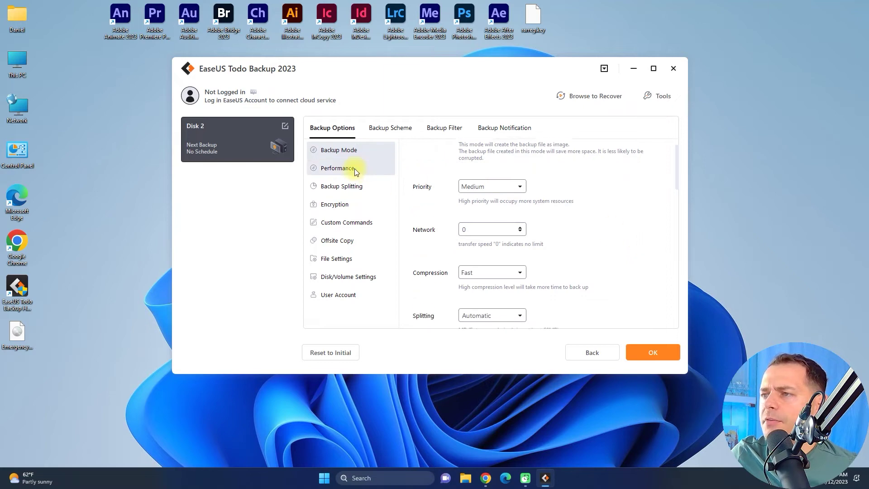
pyautogui.click(525, 161)
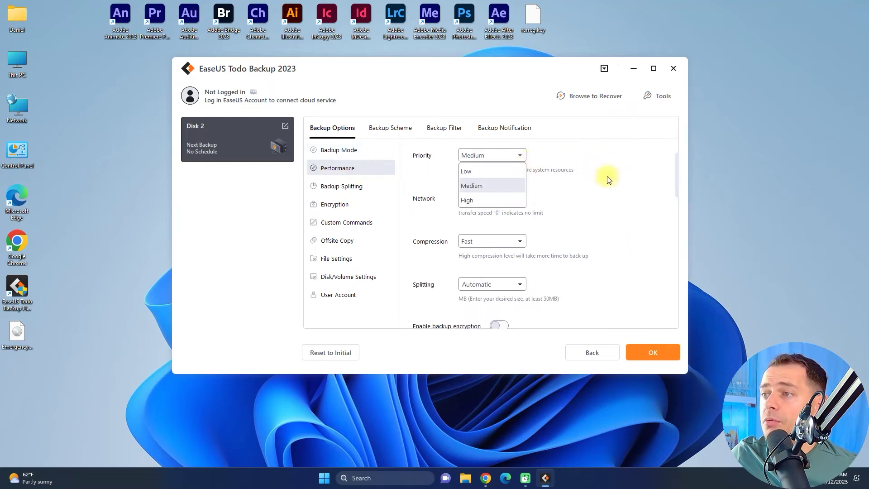
pyautogui.click(369, 187)
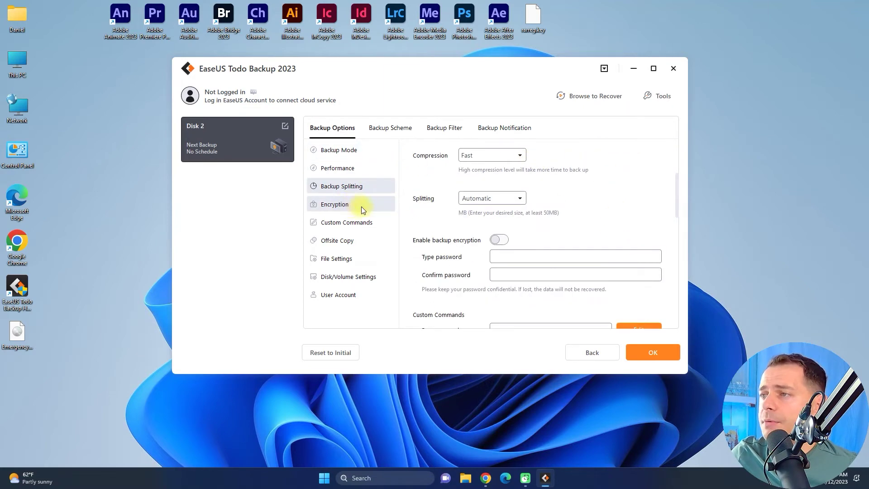
pyautogui.click(496, 154)
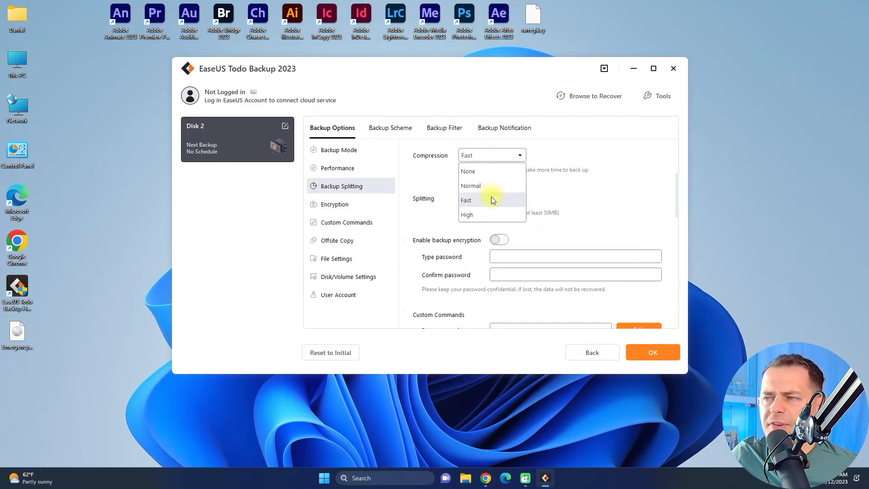
pyautogui.click(604, 150)
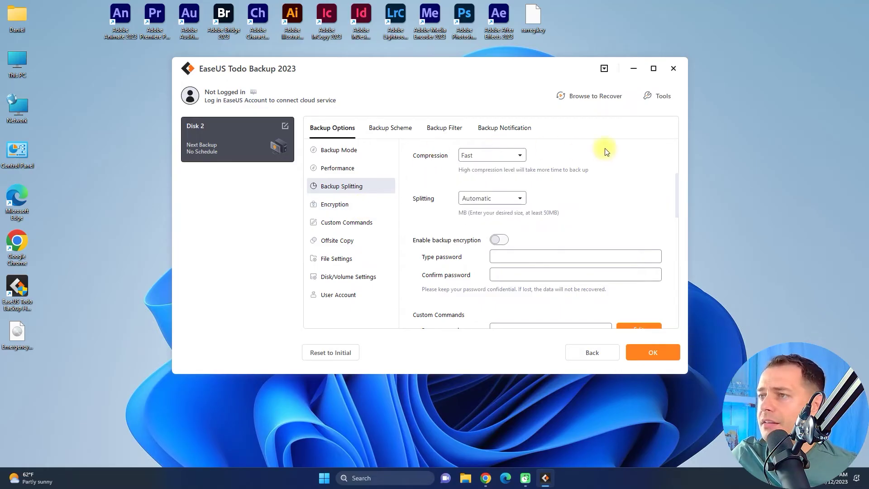
# Review the encryption, custom commands, offsite copy, file, disk/volume and user account settings of the backup.
pyautogui.click(335, 204)
pyautogui.click(367, 227)
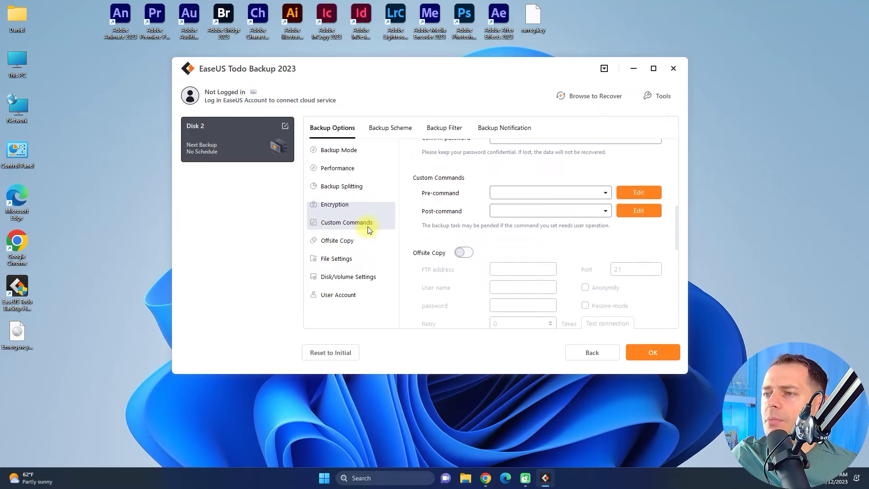
pyautogui.click(360, 243)
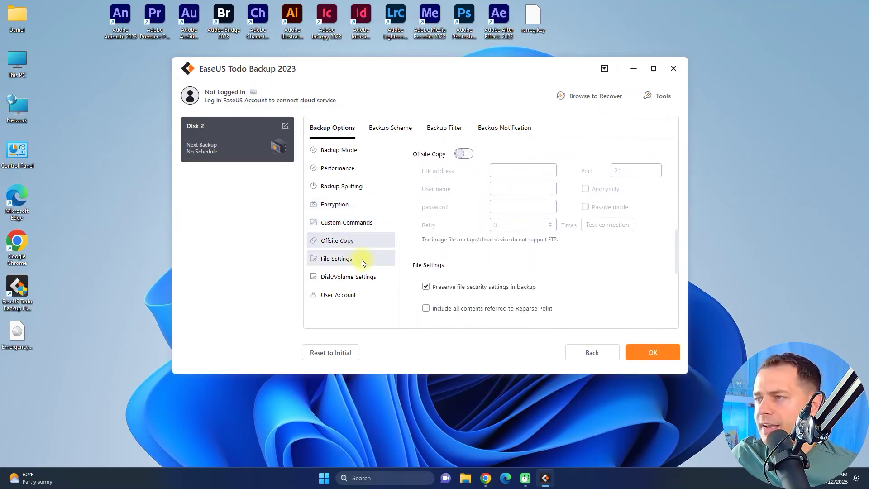
pyautogui.click(362, 259)
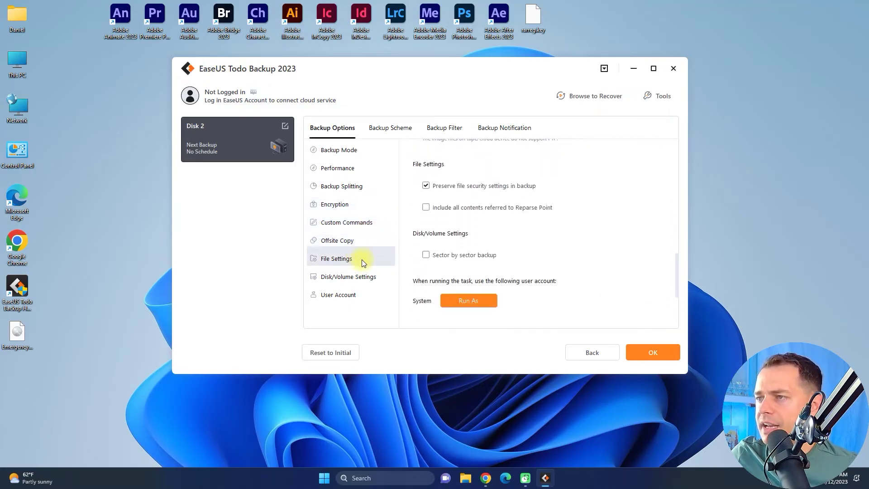
pyautogui.click(378, 281)
pyautogui.click(360, 295)
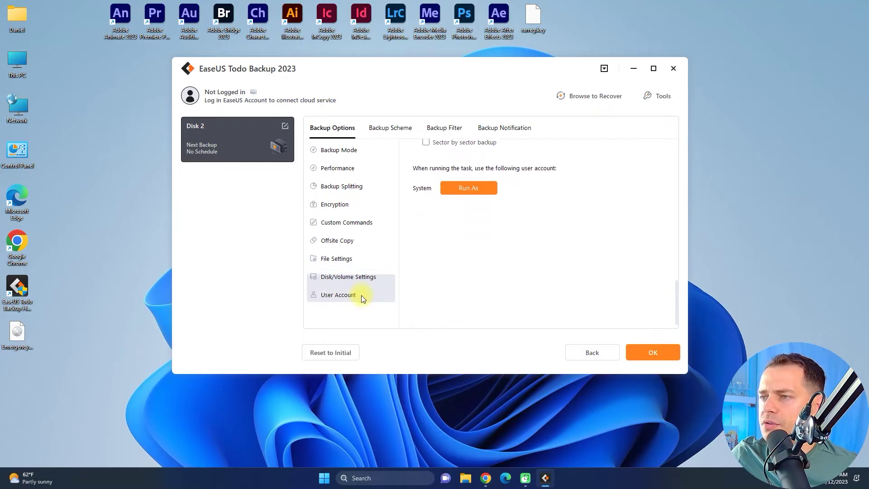
# Review the backup filter, notification settings and backup mode choices, then close the options keeping Image mode.
pyautogui.click(362, 167)
pyautogui.click(445, 127)
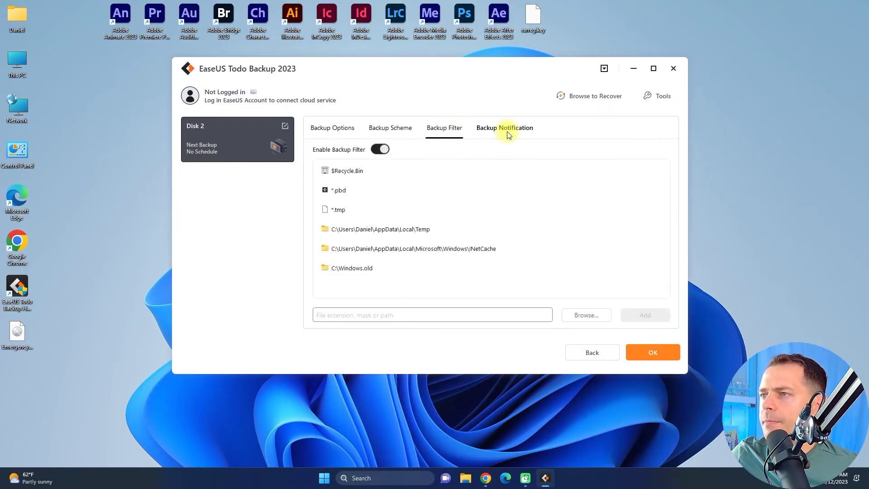
pyautogui.click(514, 130)
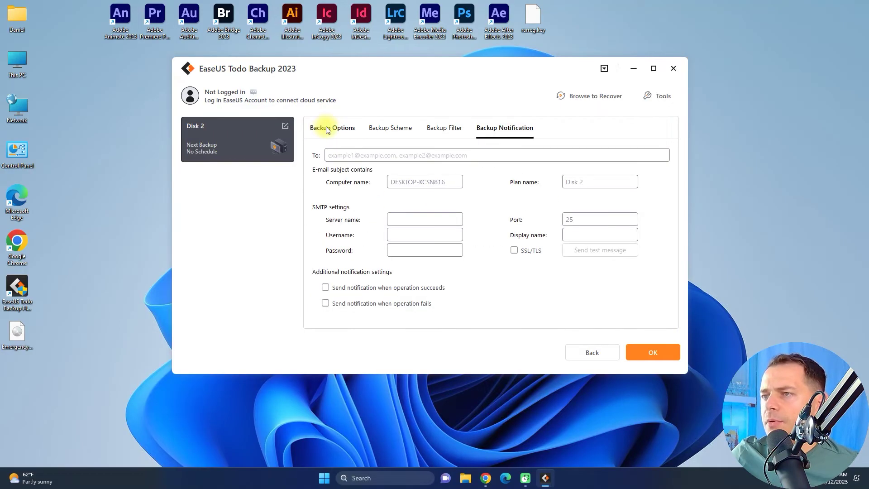
pyautogui.click(334, 129)
pyautogui.click(351, 153)
pyautogui.click(494, 151)
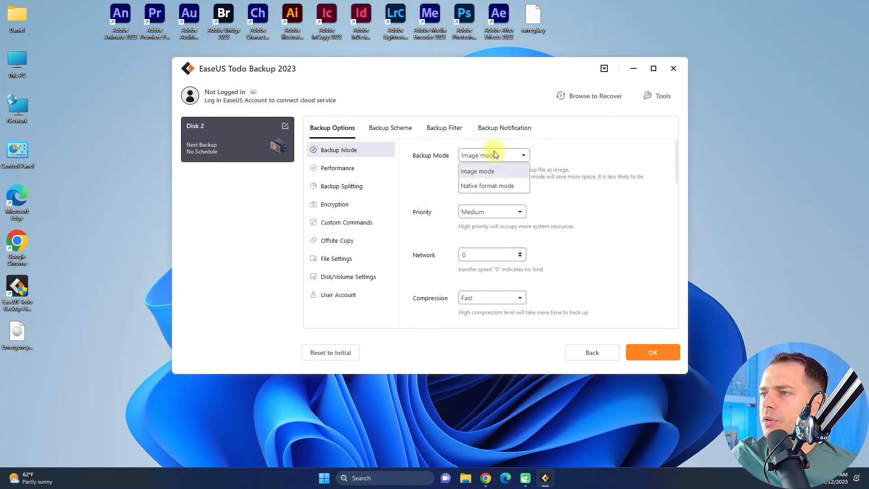
pyautogui.click(654, 355)
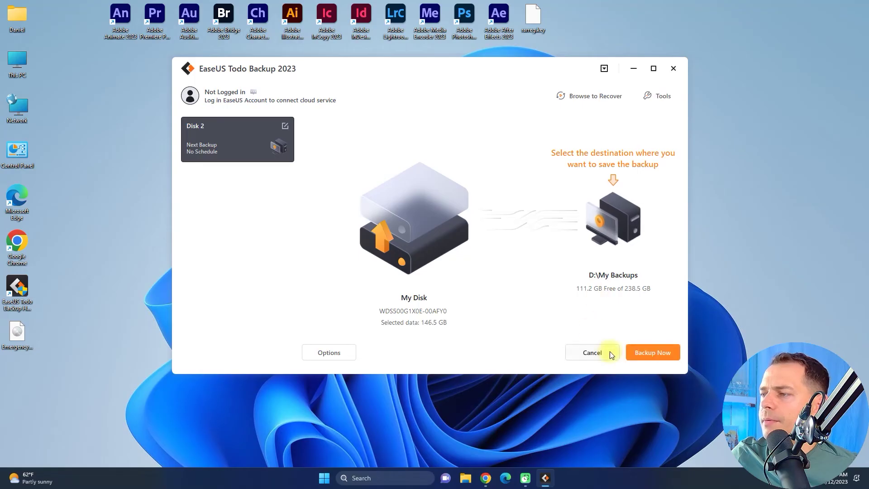
# Start the disk backup to D:\My Backups and check the available after-completion actions, keeping Do Nothing.
pyautogui.click(659, 354)
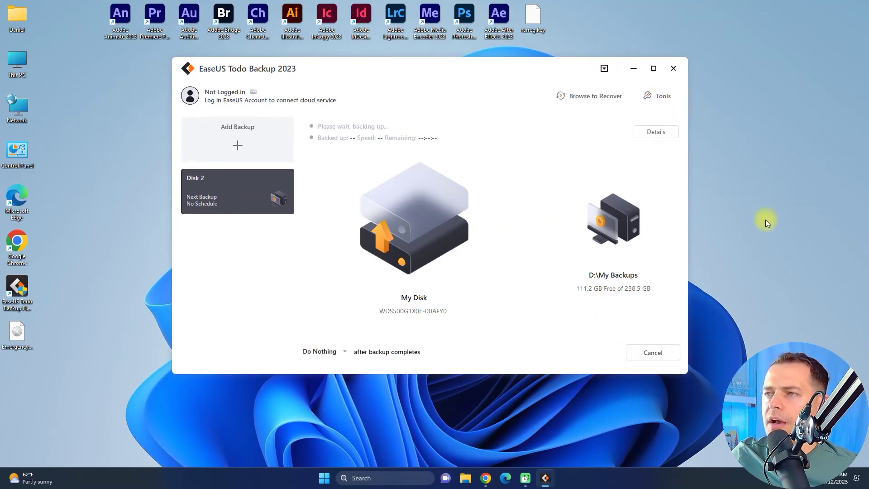
pyautogui.moveTo(439, 71); pyautogui.dragTo(357, 84)
pyautogui.click(254, 363)
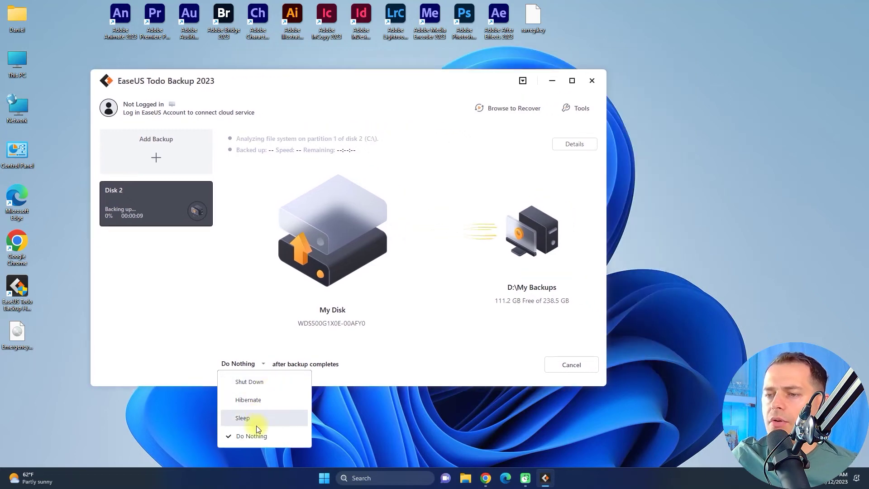
pyautogui.click(435, 337)
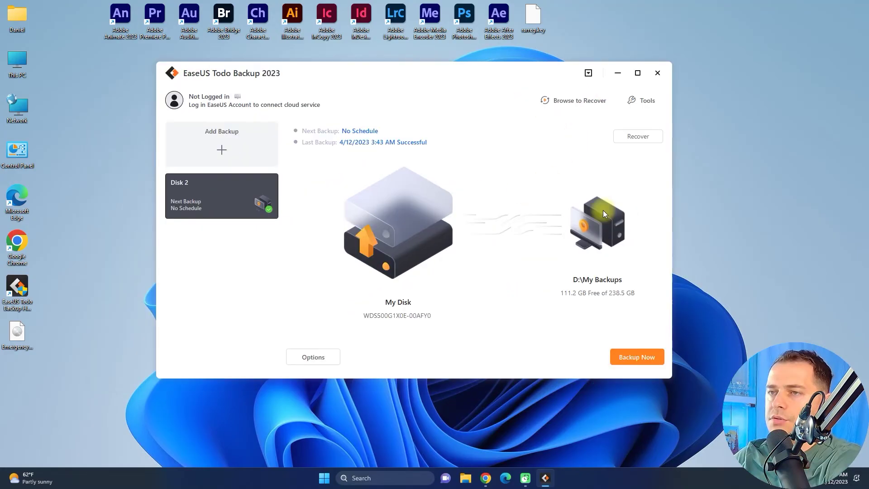
# Switch to File Explorer and open the Disk 2 folder in D:\My Backups to inspect the backup file.
pyautogui.moveTo(369, 68); pyautogui.dragTo(344, 63)
pyautogui.doubleClick(18, 61)
pyautogui.doubleClick(455, 160)
pyautogui.doubleClick(319, 148)
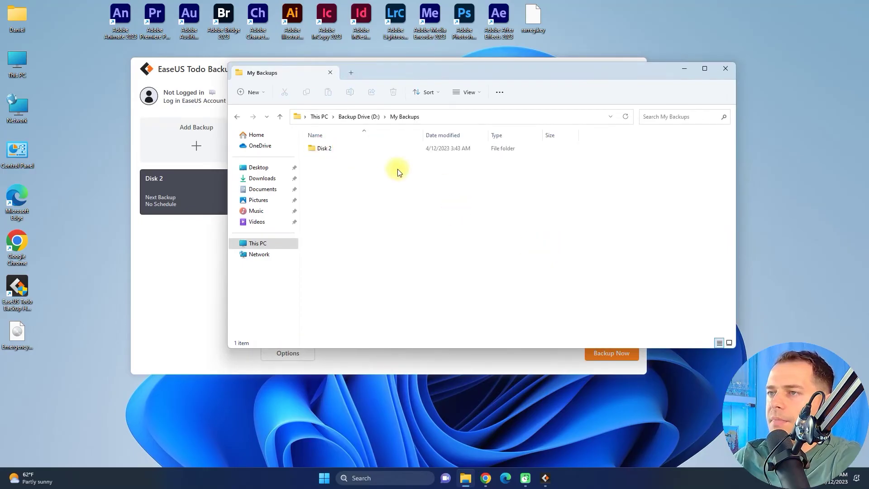
pyautogui.doubleClick(315, 147)
pyautogui.click(346, 149)
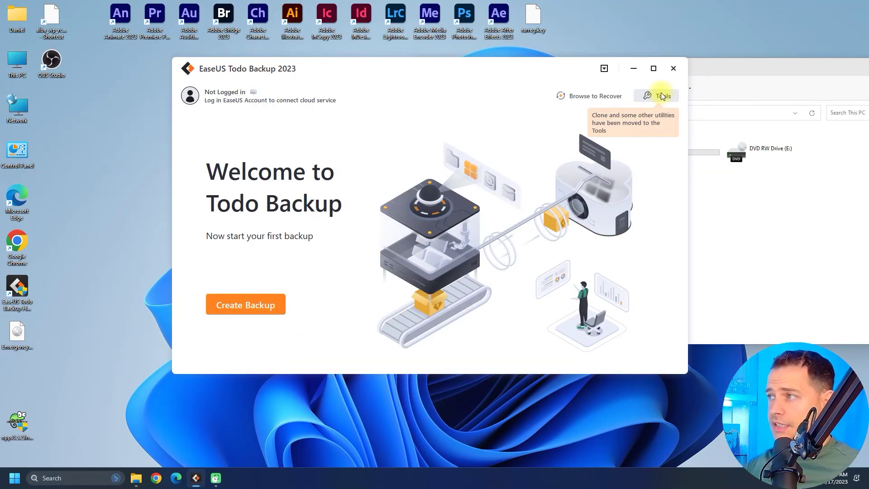
# Open D:\My Backups\Disk 2 beside the backup program and select Disk 2_20230417_Full_v1 to check its size.
pyautogui.click(732, 71)
pyautogui.moveTo(733, 69); pyautogui.dragTo(701, 109)
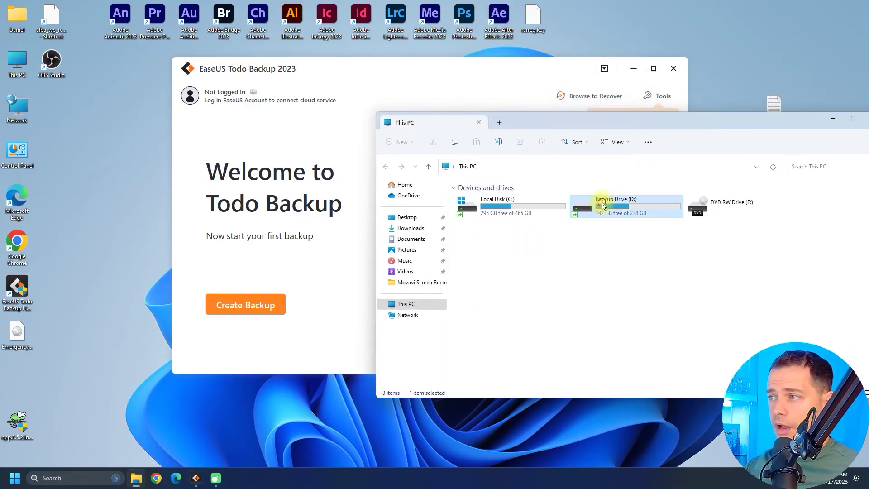
pyautogui.doubleClick(605, 201)
pyautogui.doubleClick(478, 209)
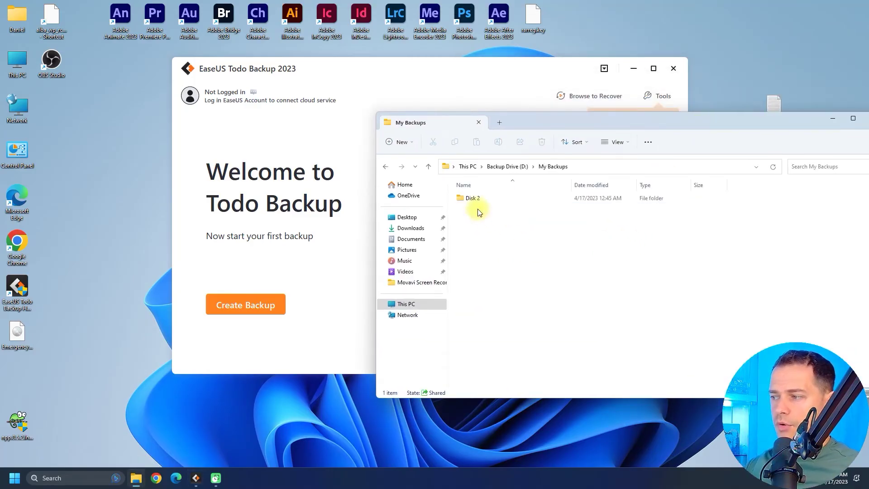
pyautogui.doubleClick(471, 198)
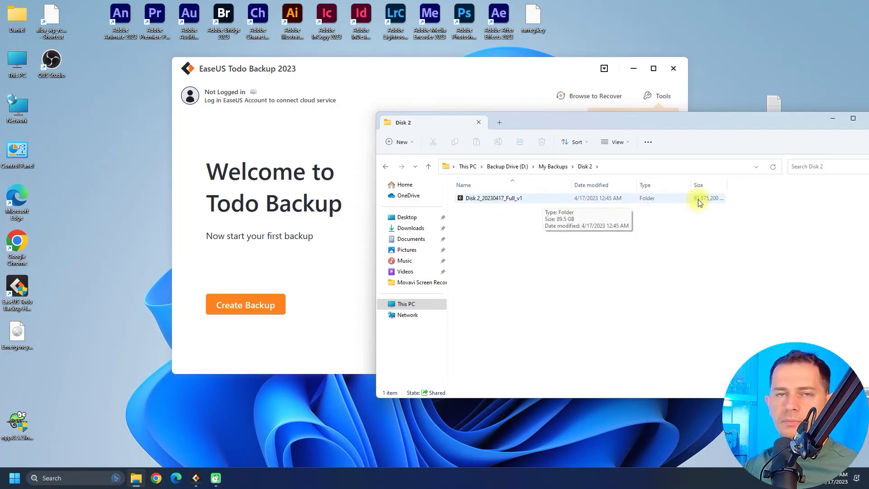
pyautogui.click(493, 69)
pyautogui.moveTo(629, 66); pyautogui.dragTo(557, 71)
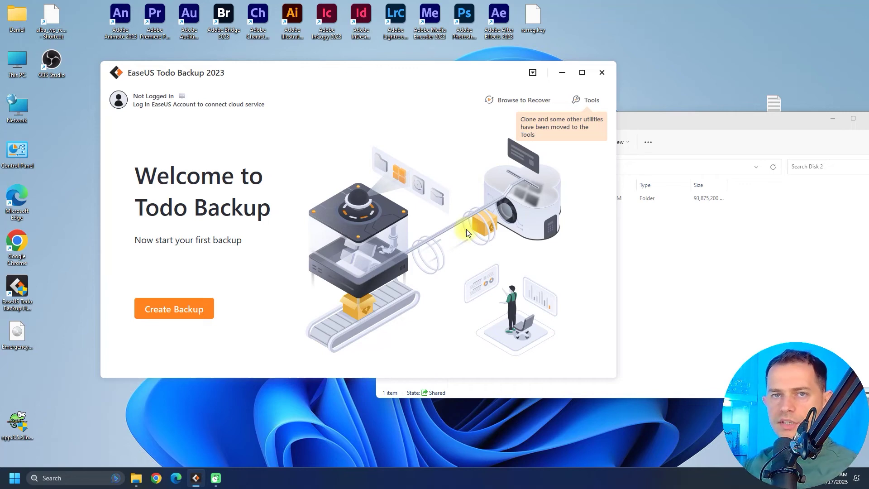
pyautogui.click(627, 217)
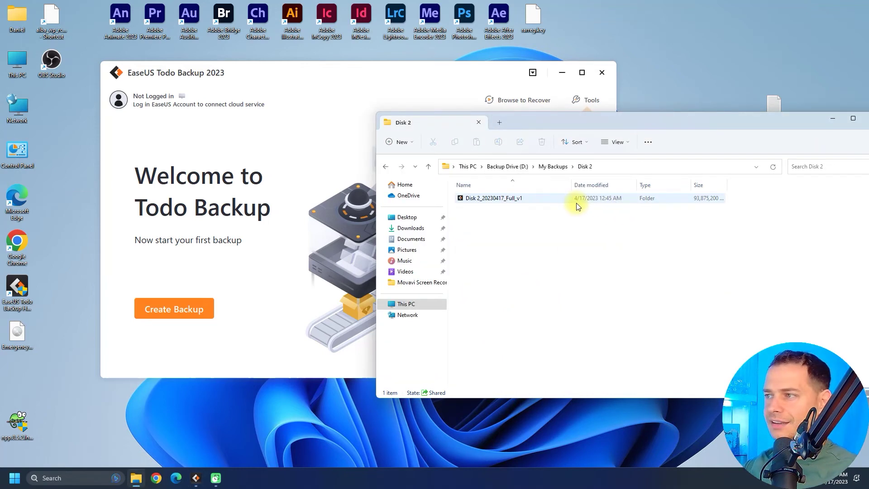
pyautogui.click(596, 202)
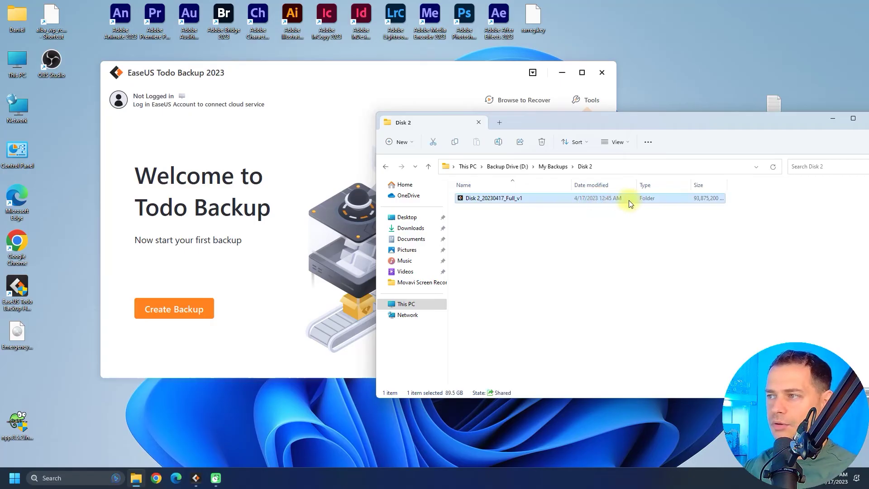
# Browse to recover from Local Drive or LAN and load Disk 2_20230417_Full_v1.pbd from D:\My Backups\Disk 2.
pyautogui.click(472, 70)
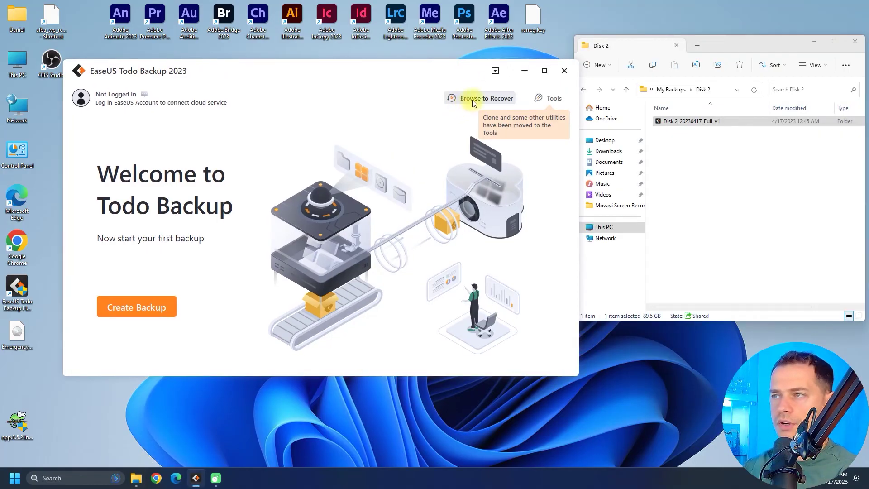
pyautogui.click(472, 100)
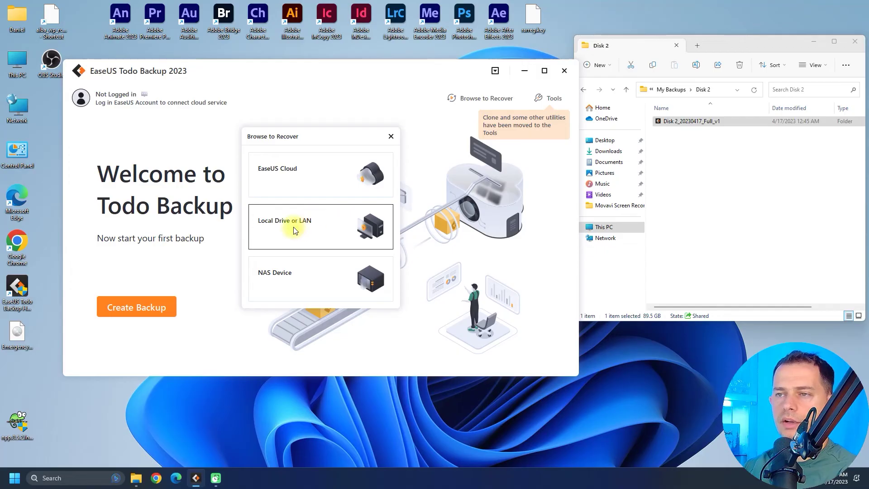
pyautogui.click(314, 226)
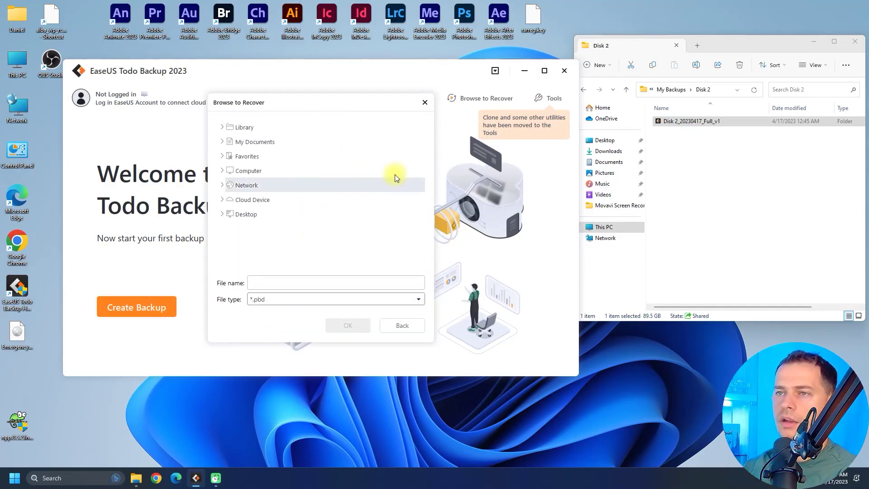
pyautogui.doubleClick(240, 174)
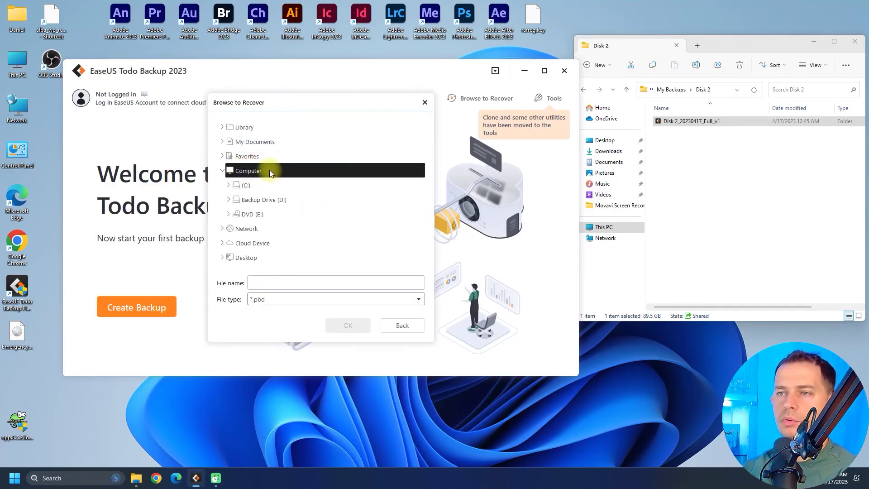
pyautogui.doubleClick(255, 200)
pyautogui.scroll(-1, 317, 217)
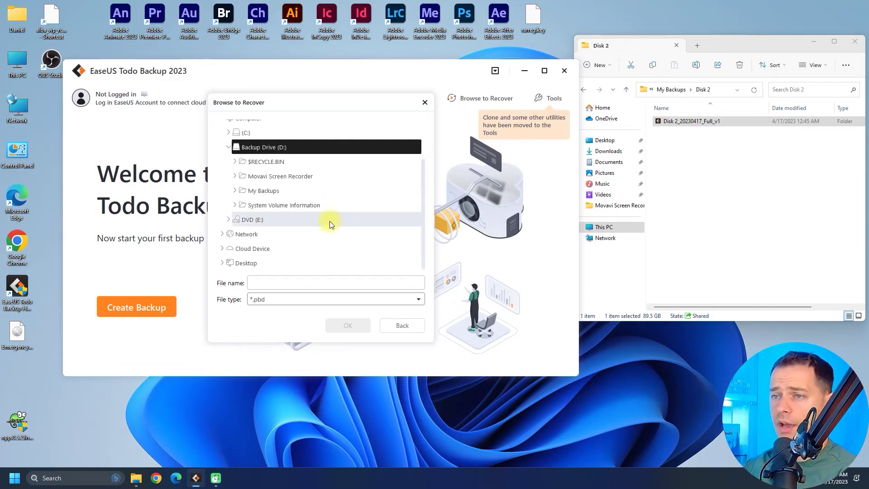
pyautogui.doubleClick(267, 191)
pyautogui.doubleClick(256, 206)
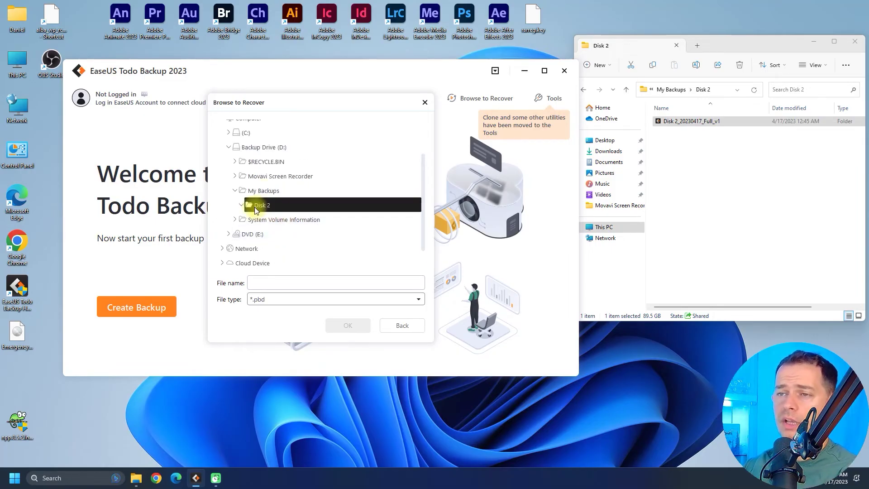
pyautogui.click(268, 220)
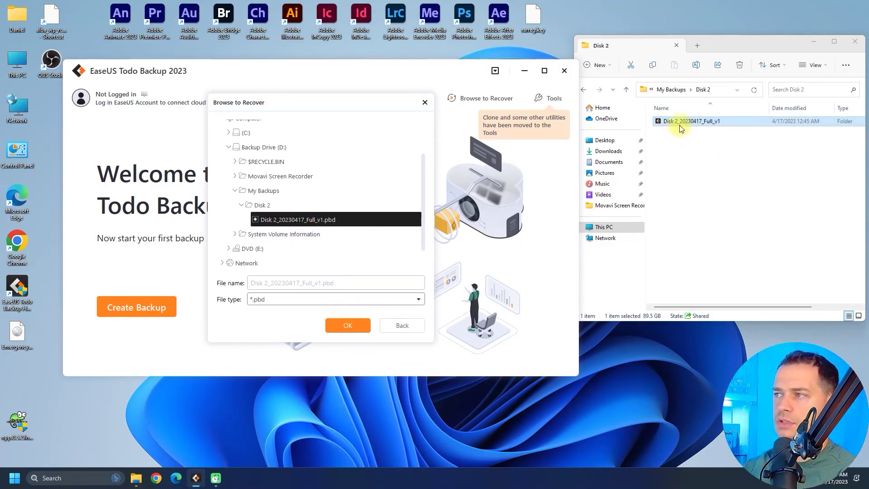
pyautogui.click(350, 325)
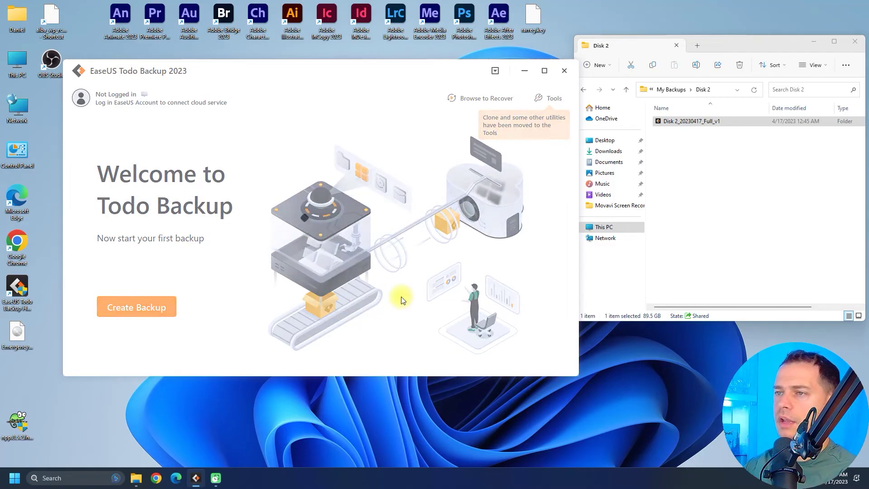
# Select Hard disk 2 with all its partitions as the recovery source and continue to the next recovery stage.
pyautogui.click(218, 184)
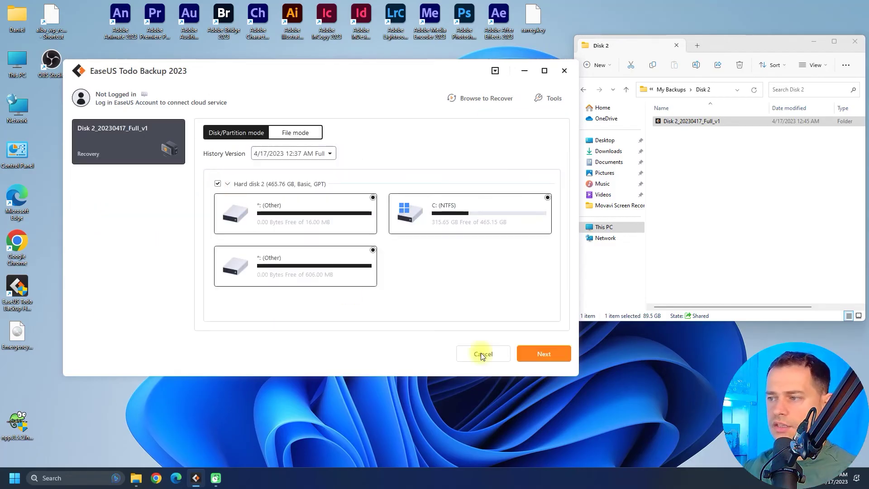
pyautogui.click(546, 355)
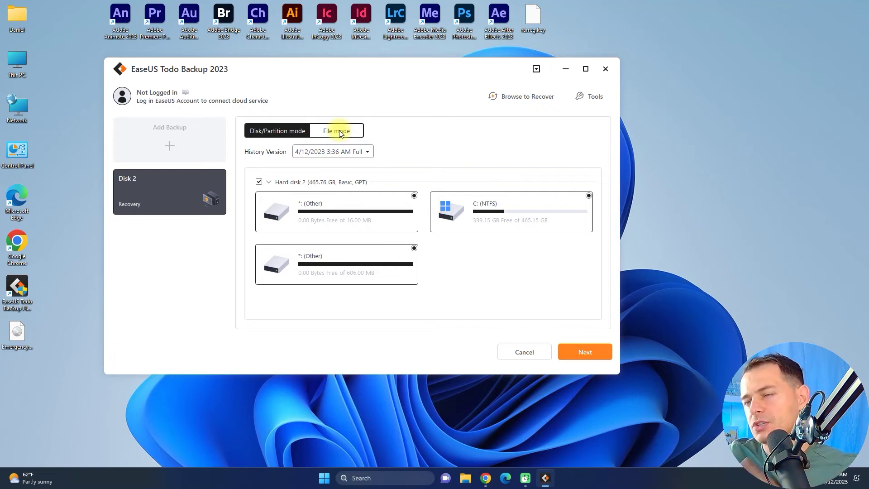
# Browse the backed-up folders in File mode, try excluding and re-including Documents and Settings, and return to Disk/Partition mode.
pyautogui.click(339, 131)
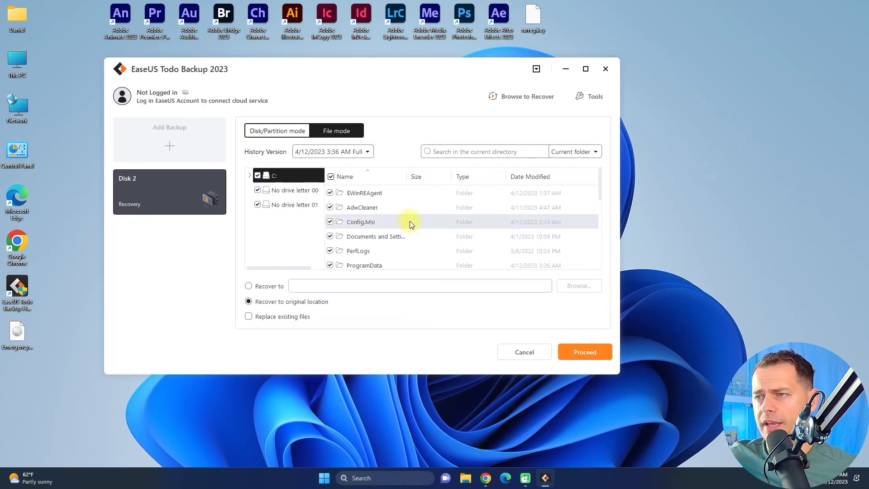
pyautogui.scroll(-5, 411, 226)
pyautogui.scroll(5, 384, 232)
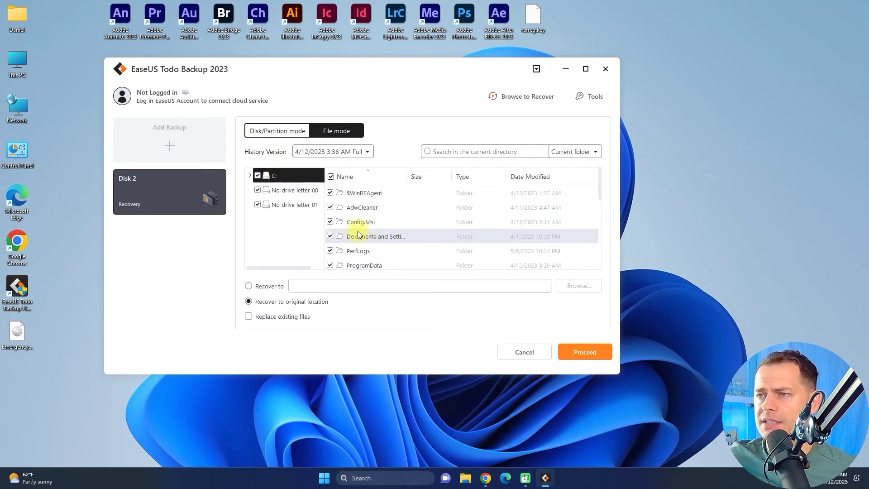
pyautogui.click(330, 237)
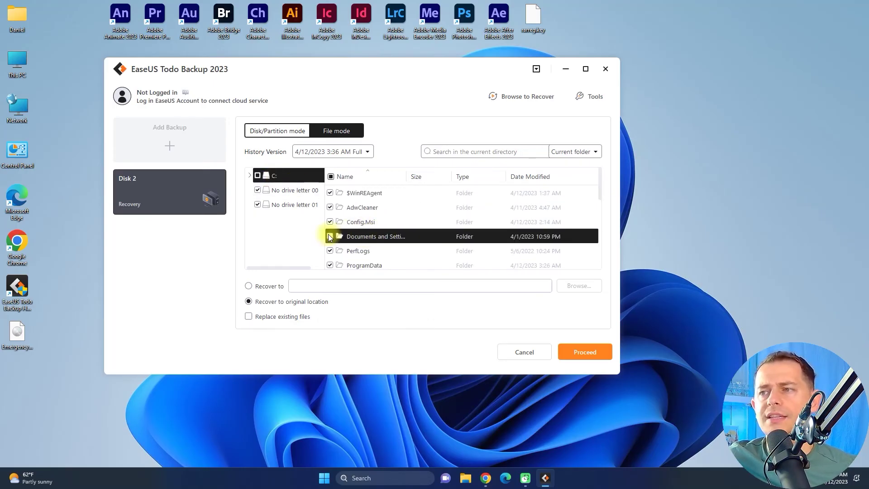
pyautogui.click(329, 237)
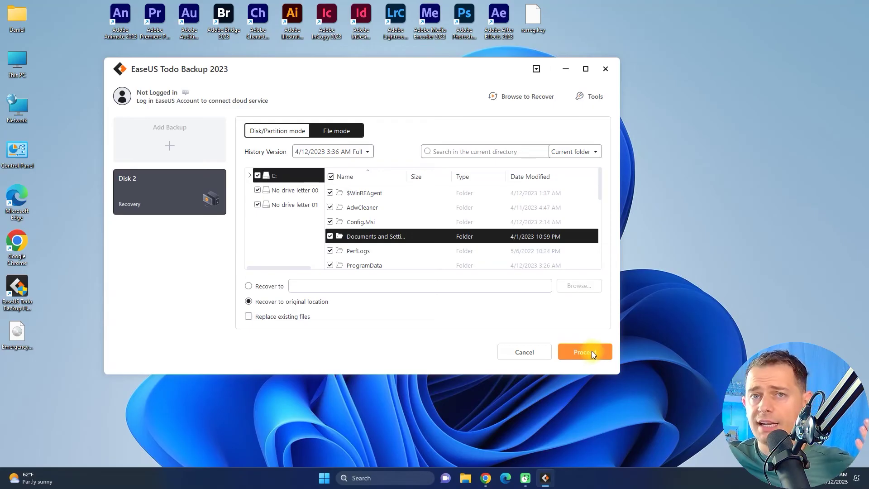
pyautogui.click(273, 132)
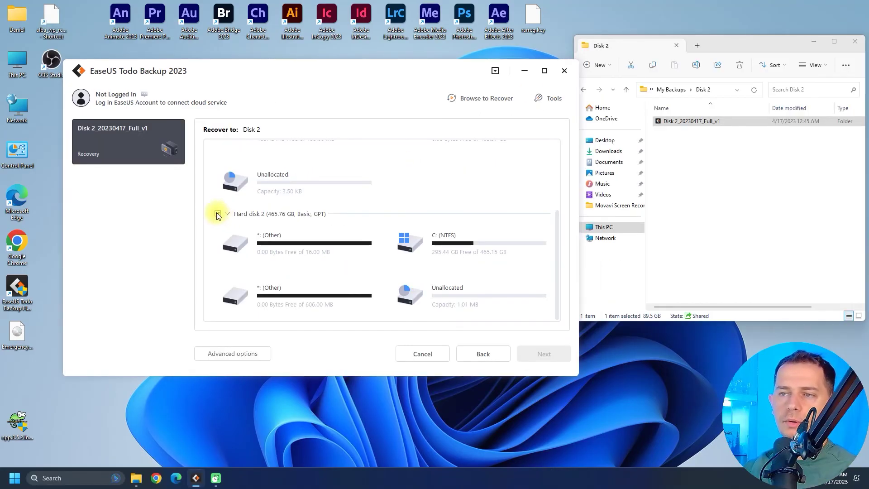
# Choose Hard disk 2 as the recovery destination and agree to overwrite its system partition.
pyautogui.click(218, 215)
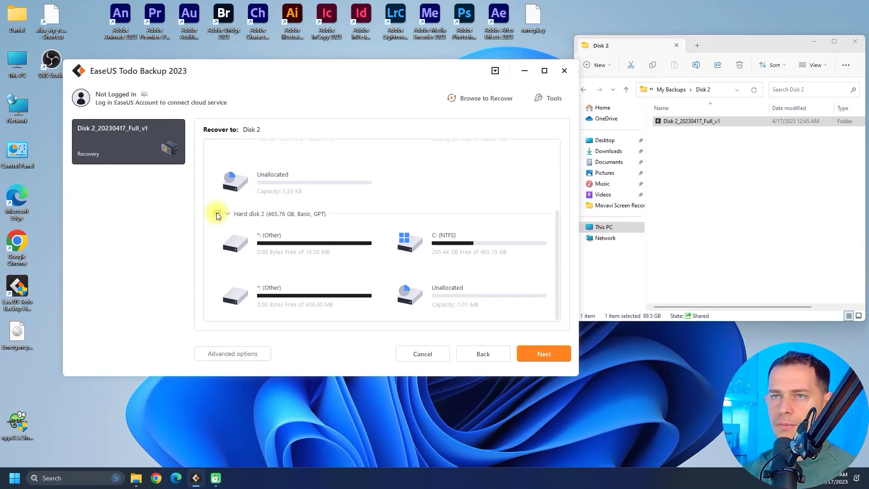
pyautogui.click(548, 356)
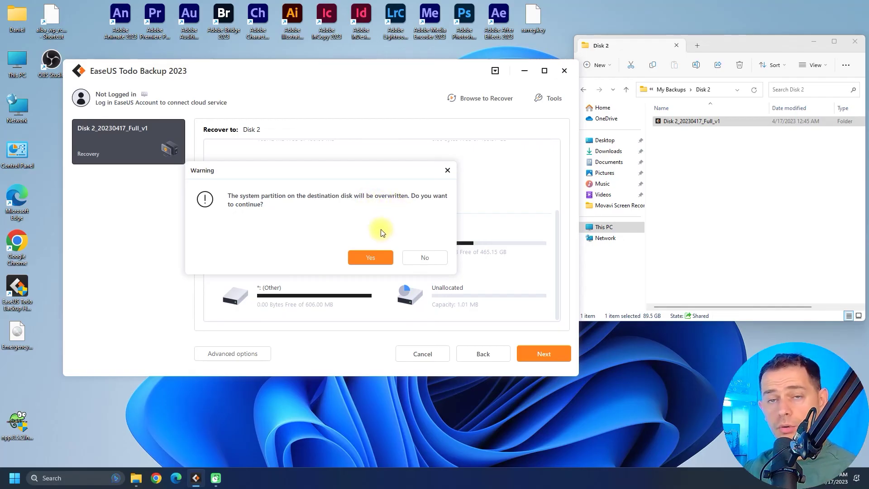
pyautogui.click(374, 257)
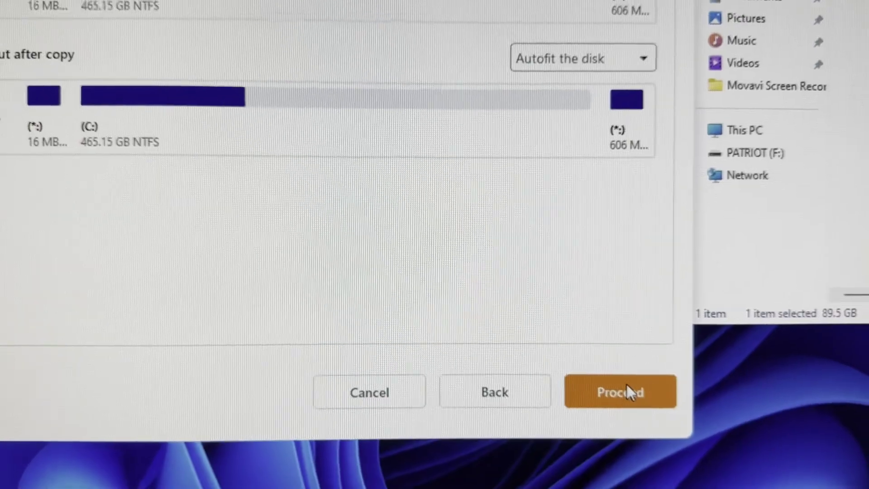
# Run the disk recovery with a computer reboot and finish the recovery task.
pyautogui.click(548, 354)
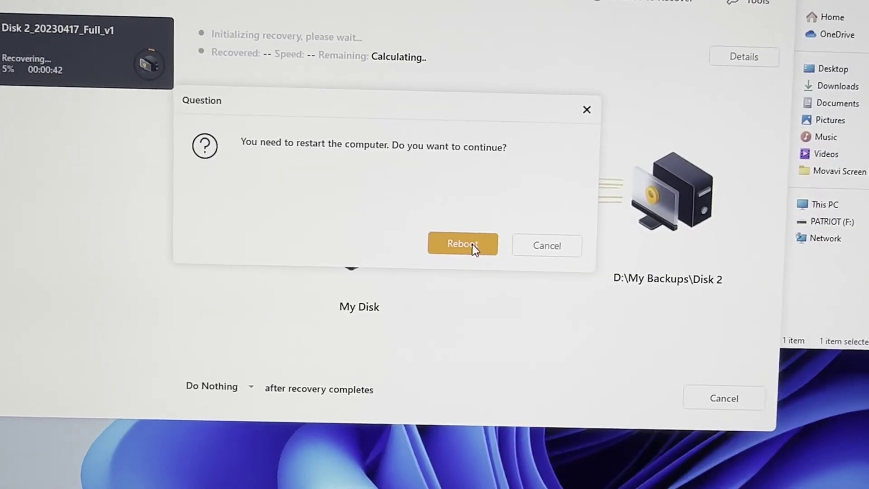
pyautogui.click(560, 268)
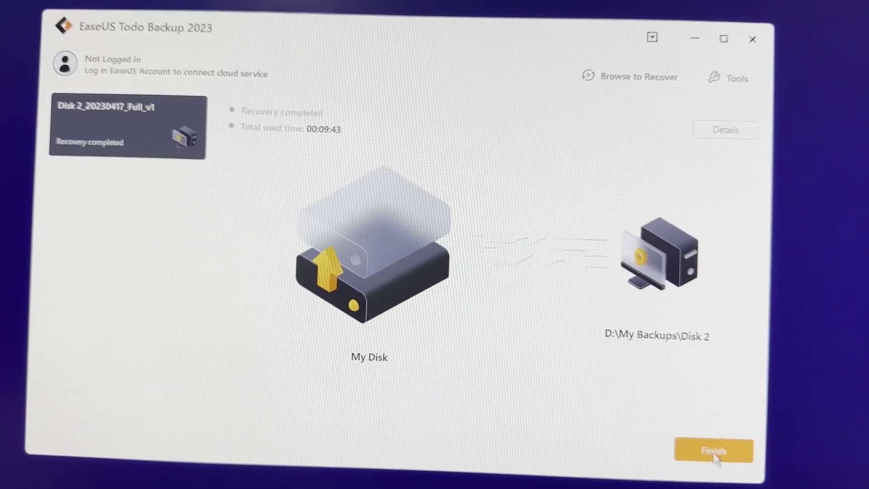
pyautogui.click(719, 455)
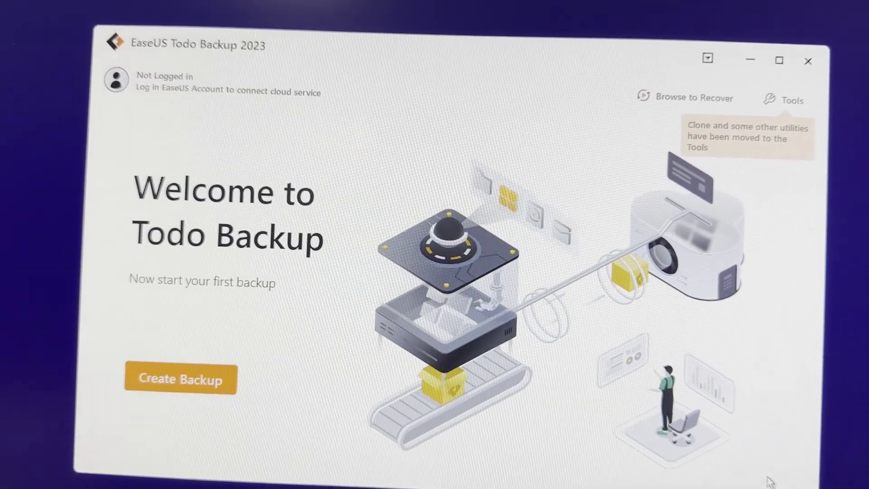